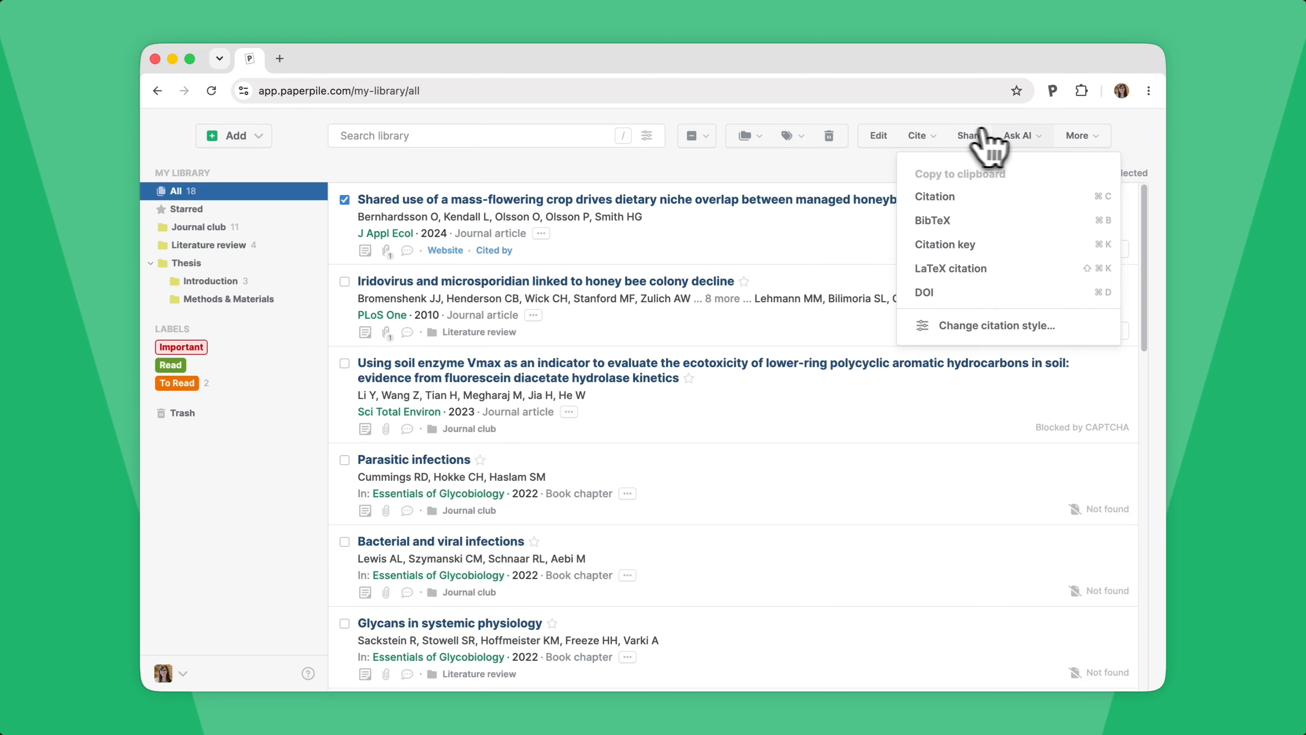
- Look through the Ask AI and additional actions for the selected honeybee article, and try a library search
click(1034, 135)
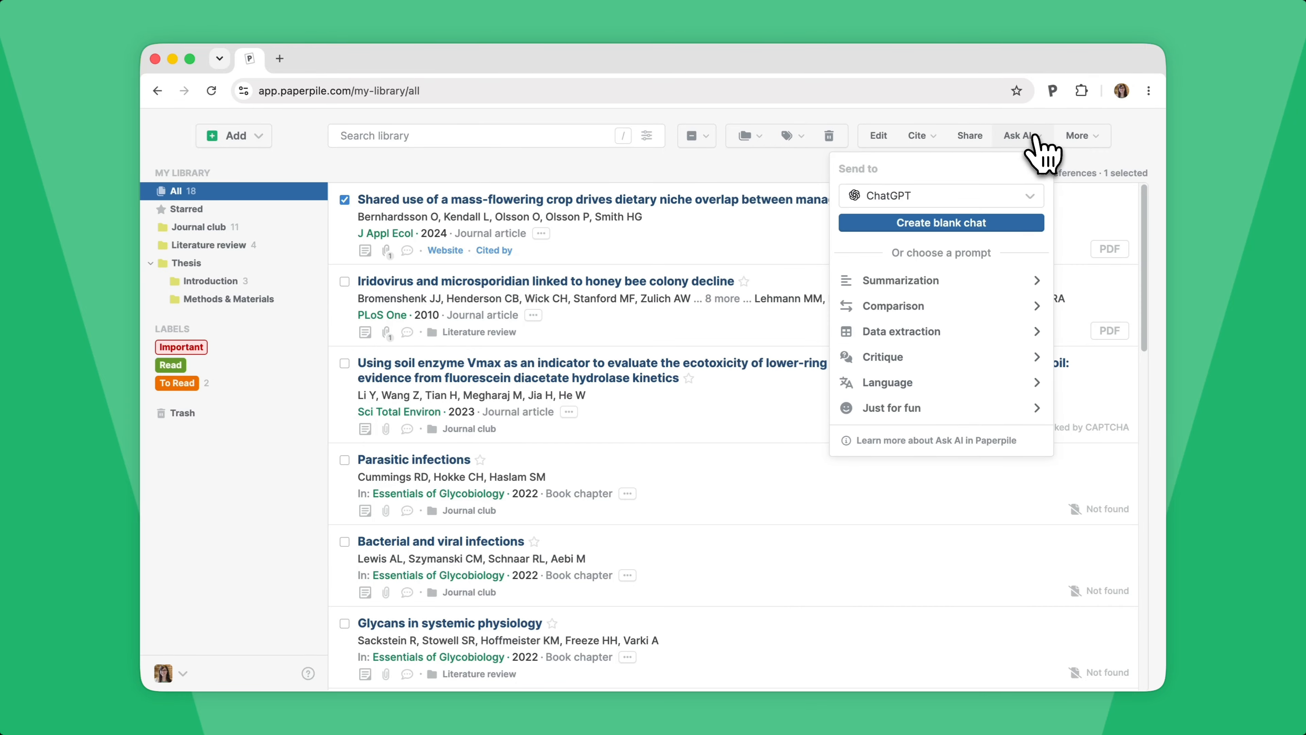
click(1093, 136)
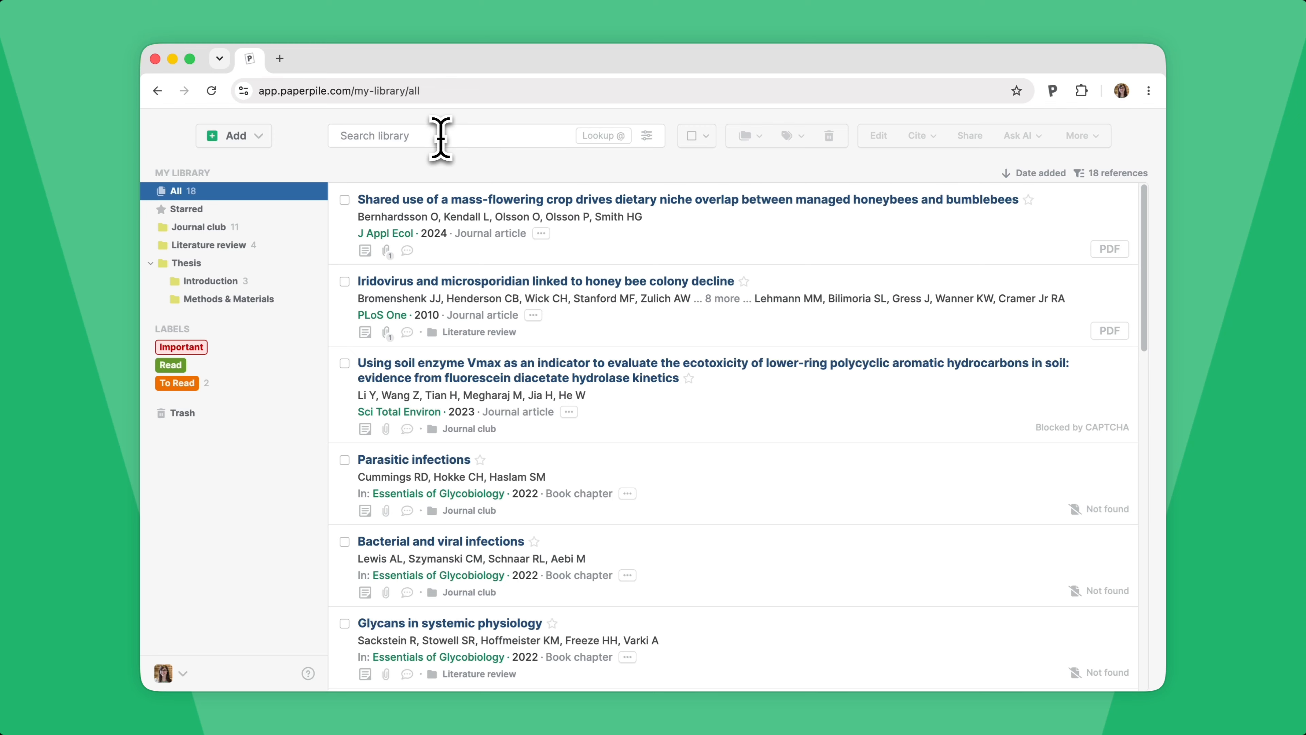
text(rature)
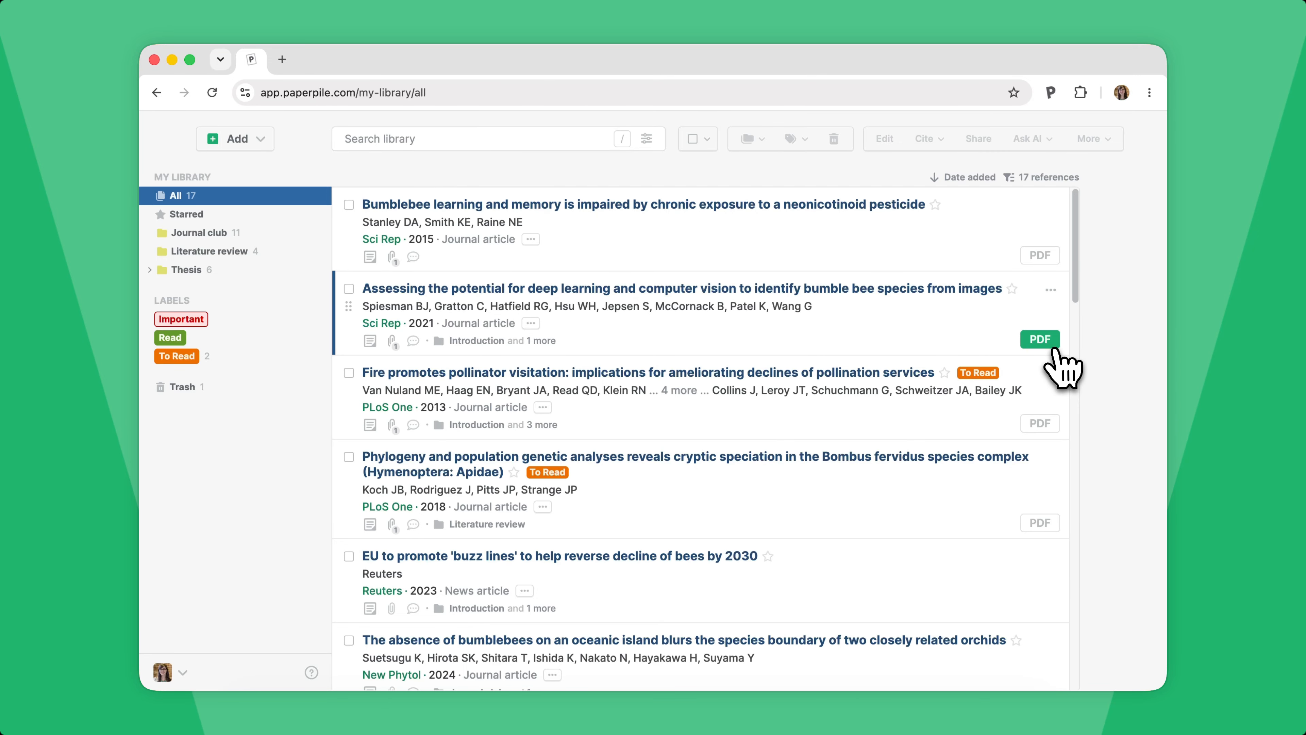
- Open the PDF of "Assessing the potential for deep learning and computer vision to identify bumble bee species from images"
click(1053, 349)
scroll(1055, 350, down, 5)
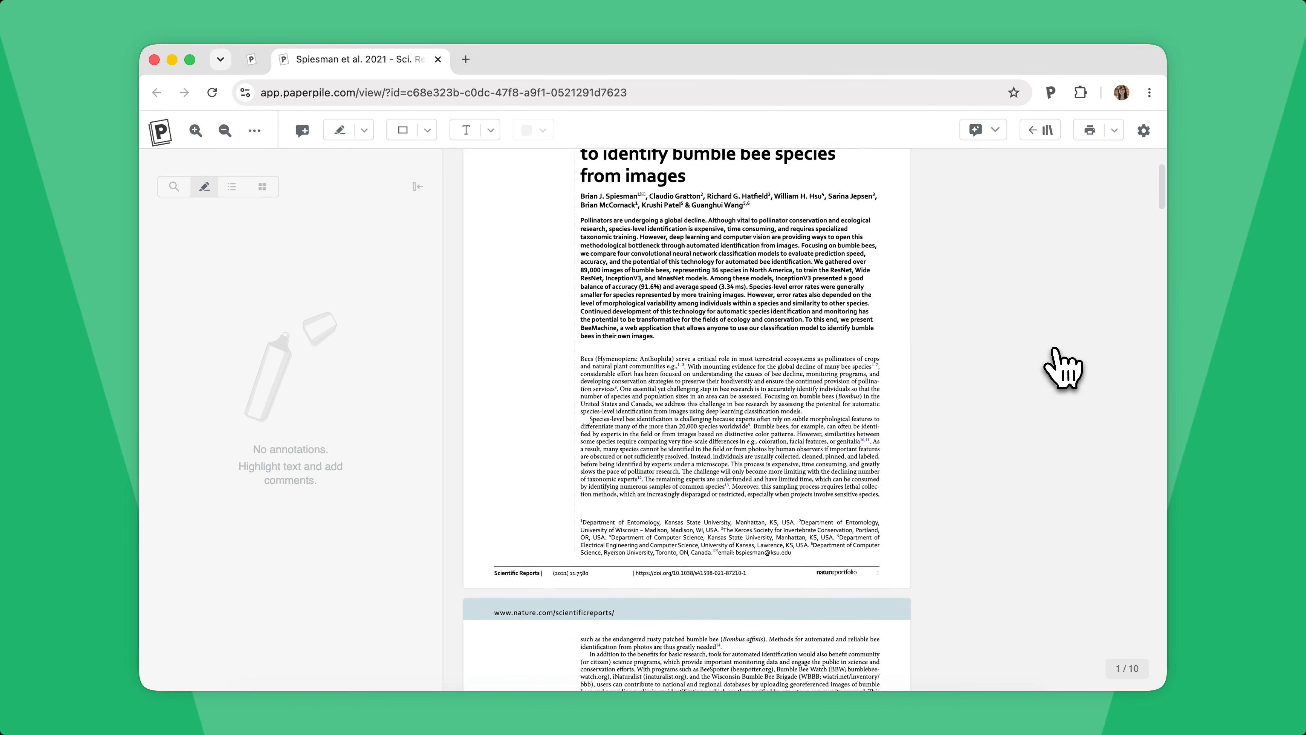
scroll(1062, 366, down, 1)
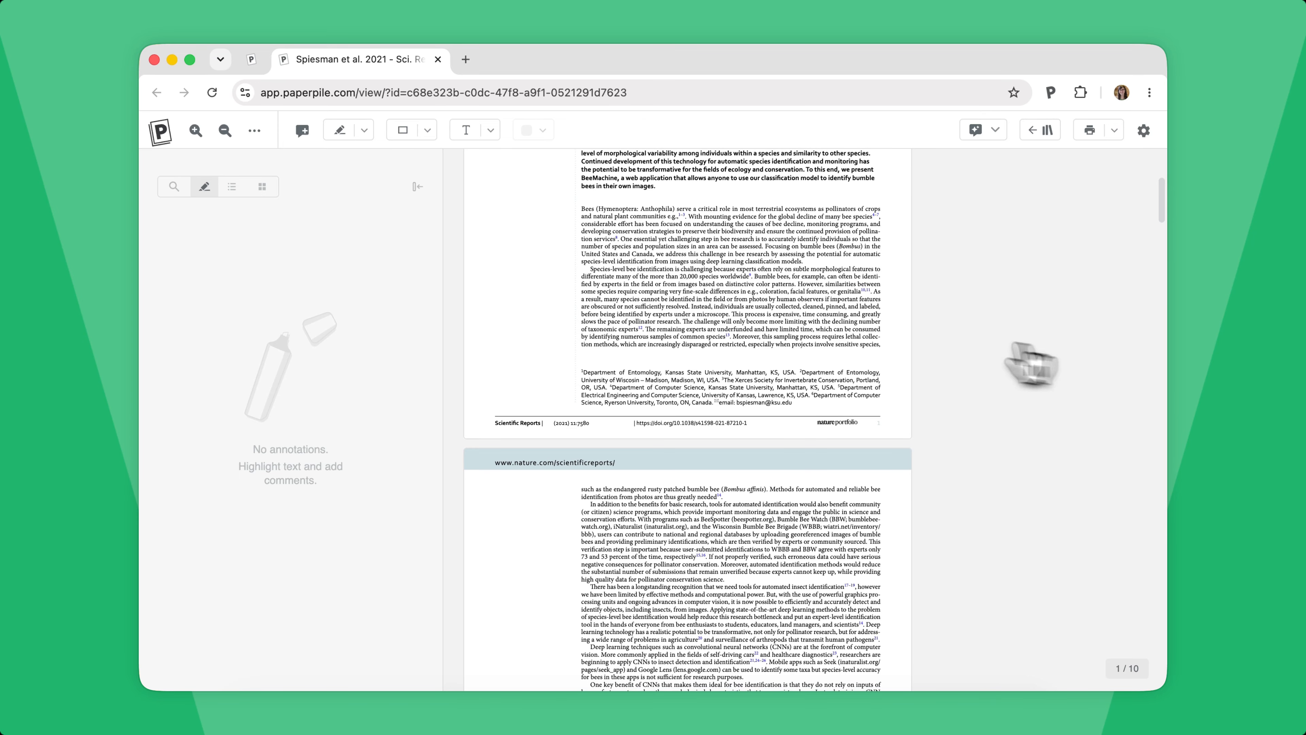
- Highlight in yellow the passage from "Species-level bee identification is challenging" to "distinctive color patterns" and attach a note to it
click(349, 136)
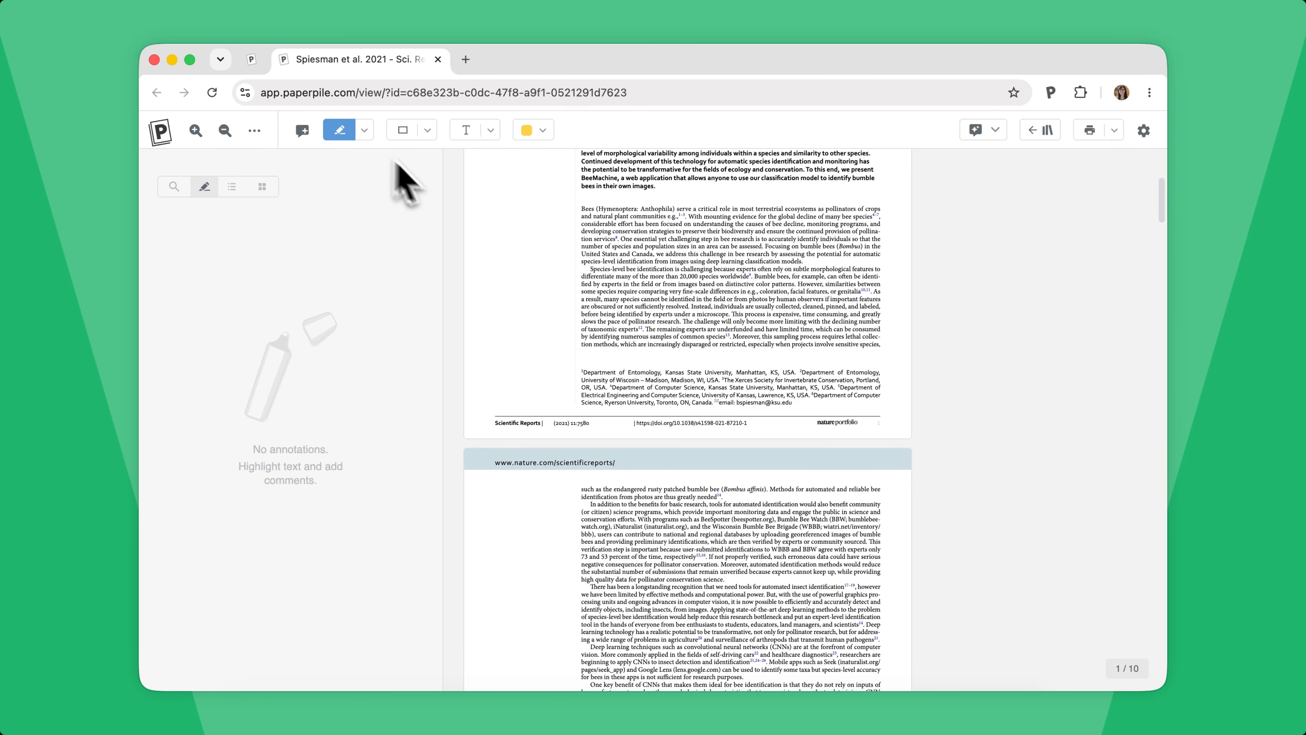
drag(589, 269, 797, 286)
click(788, 282)
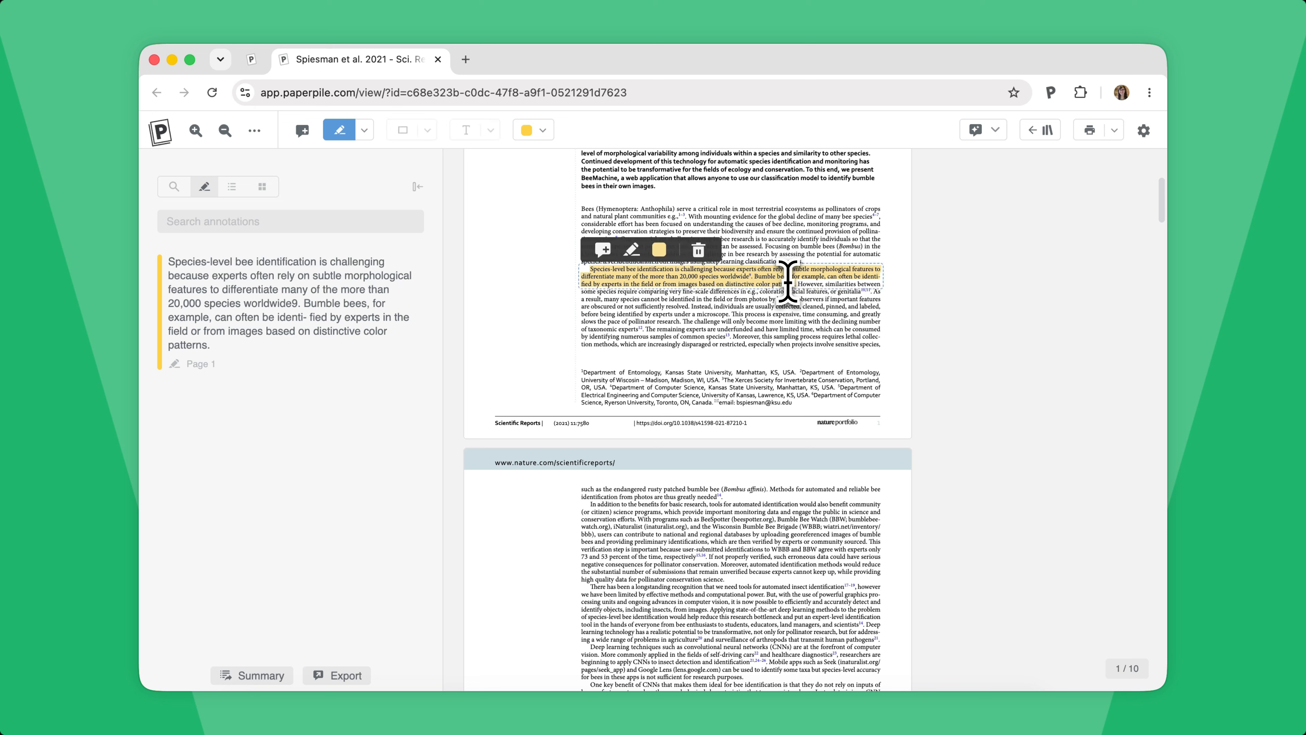
click(603, 250)
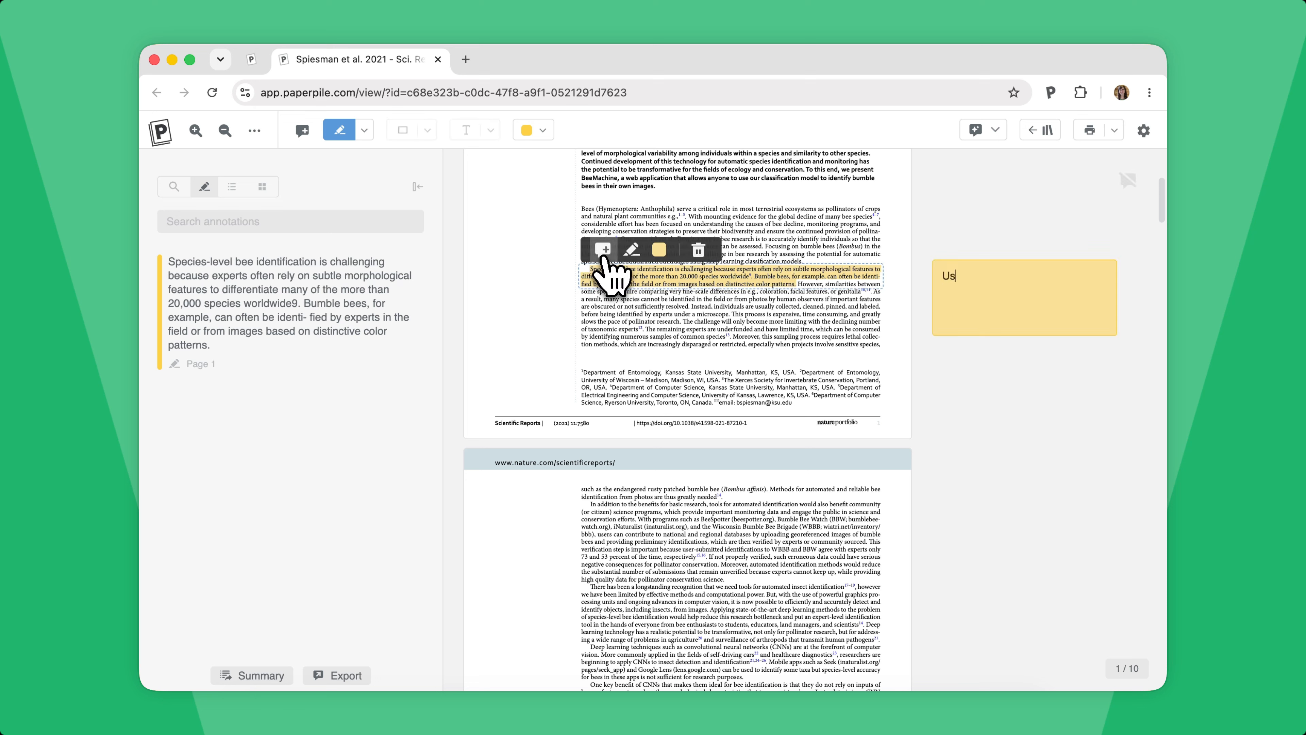
click(633, 304)
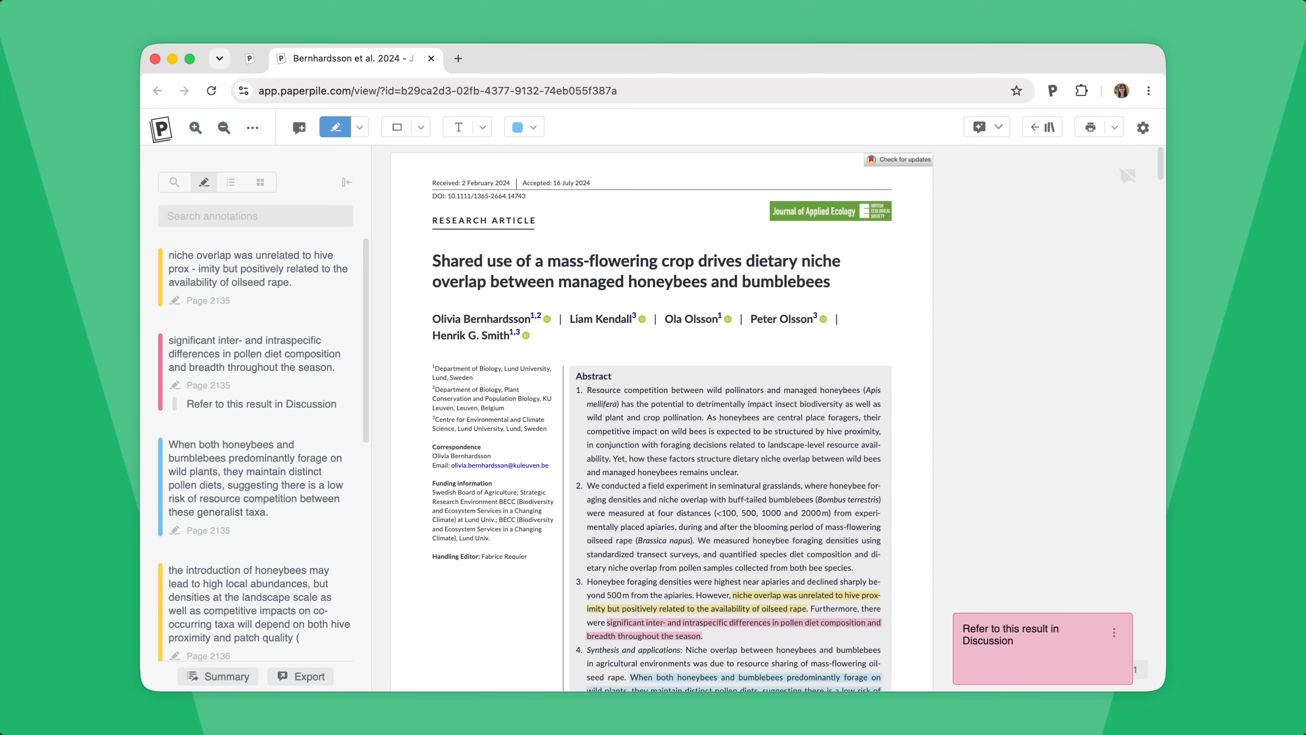
- Review the colour-coded highlights and margin notes in the article on honeybee and bumblebee niche overlap
scroll(763, 418, down, 4)
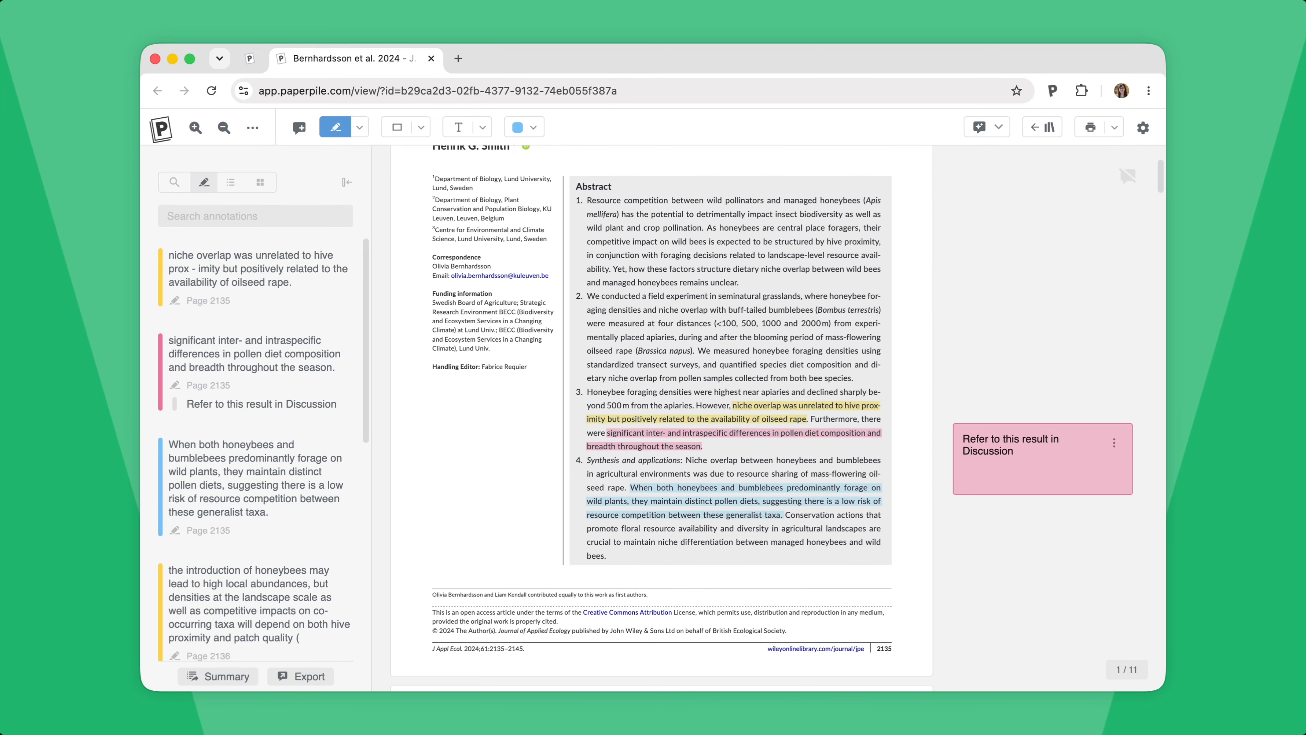
scroll(763, 418, down, 8)
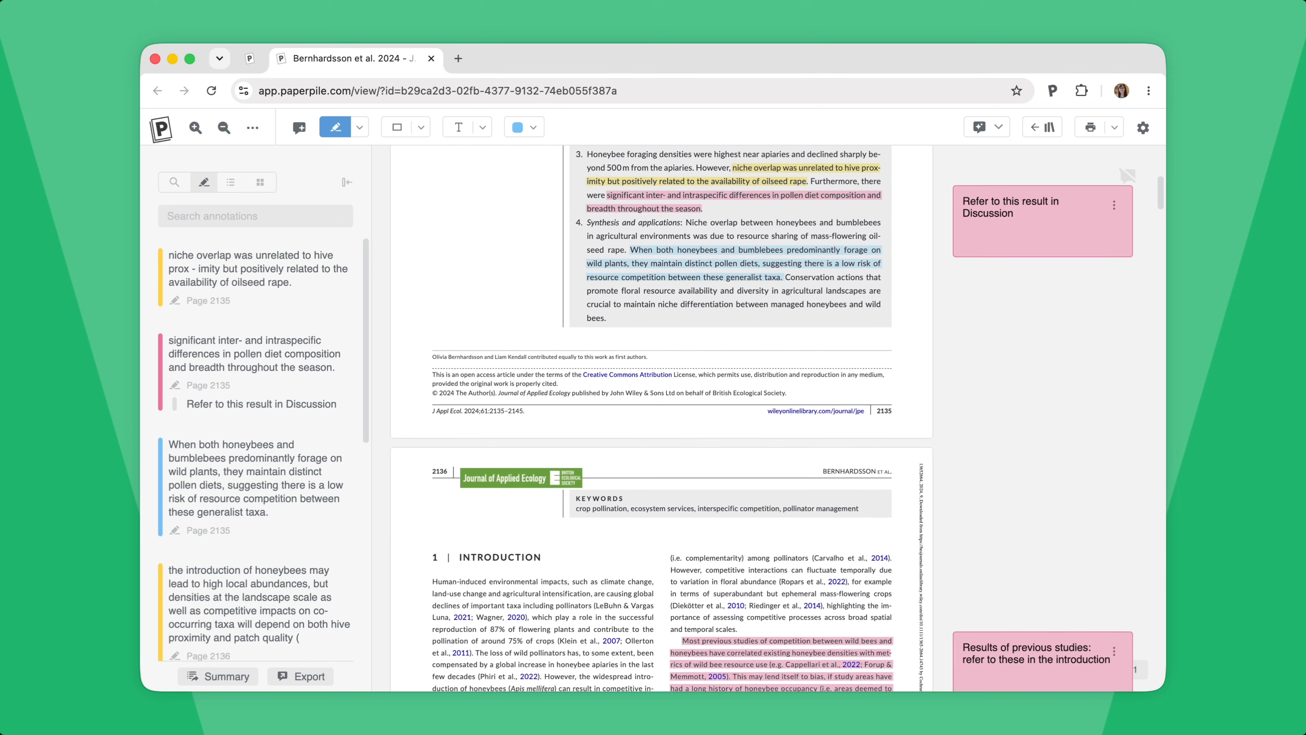
scroll(763, 418, down, 6)
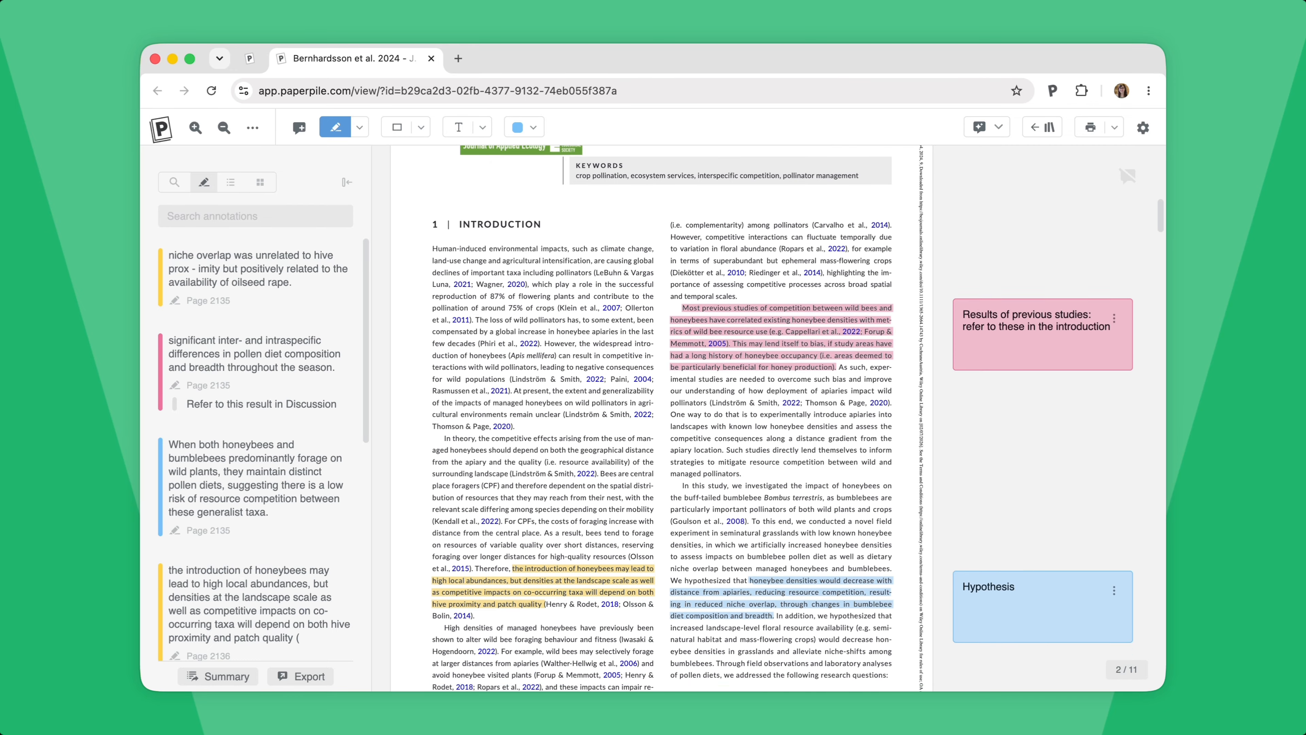
scroll(763, 418, down, 3)
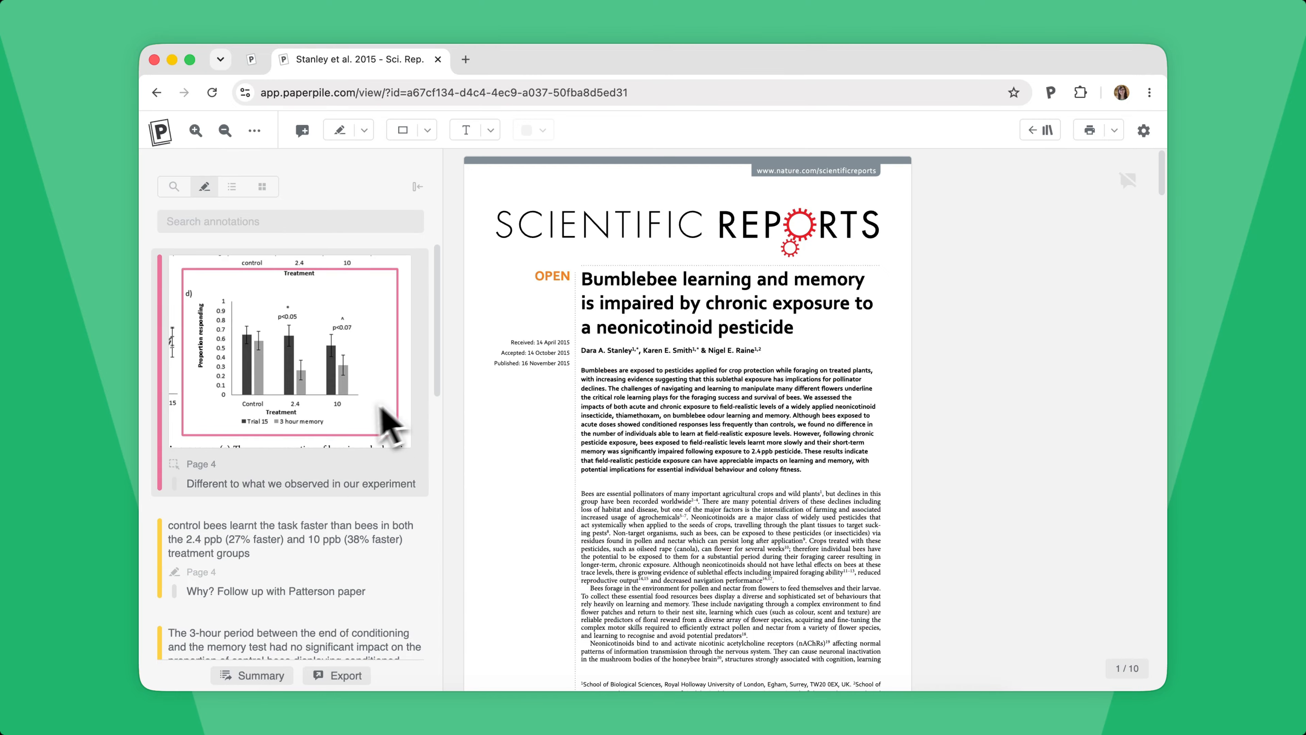
- Jump to the figure annotation on page 4 of the neonicotinoid paper and review the annotations that follow it
click(355, 415)
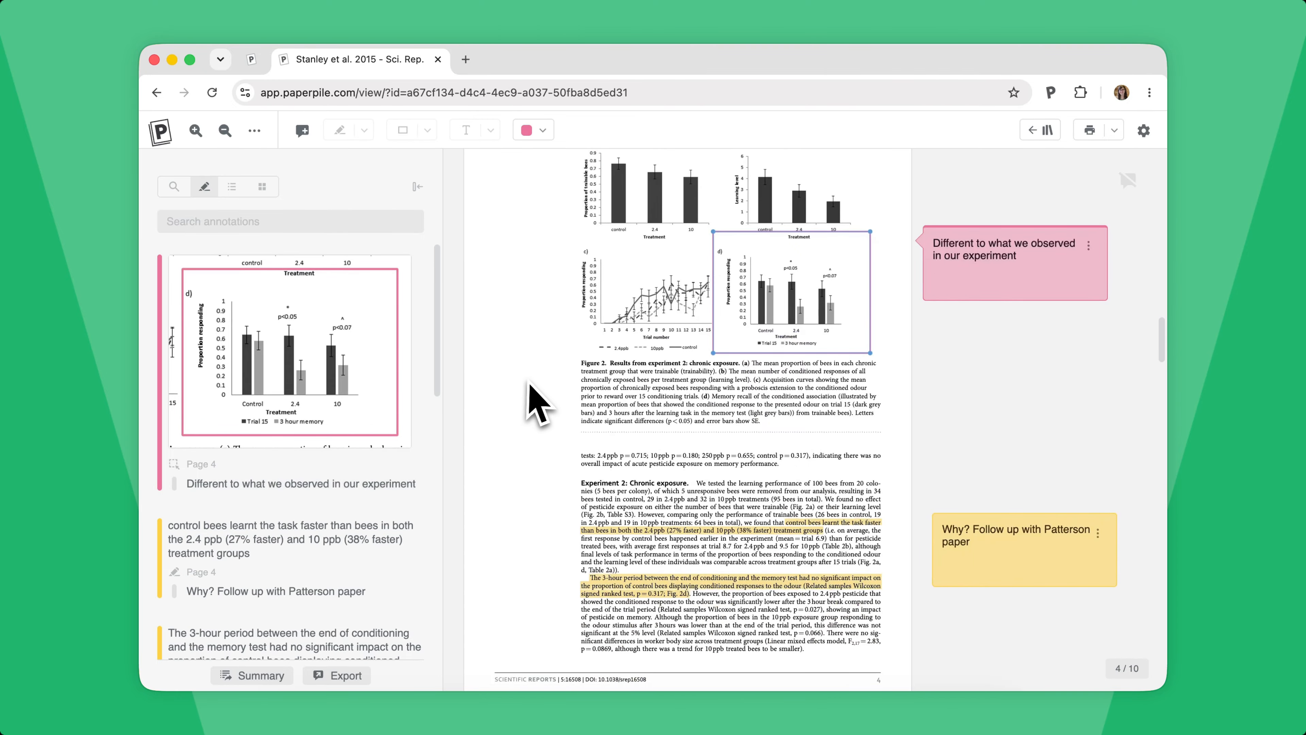
scroll(533, 398, down, 5)
scroll(532, 386, down, 8)
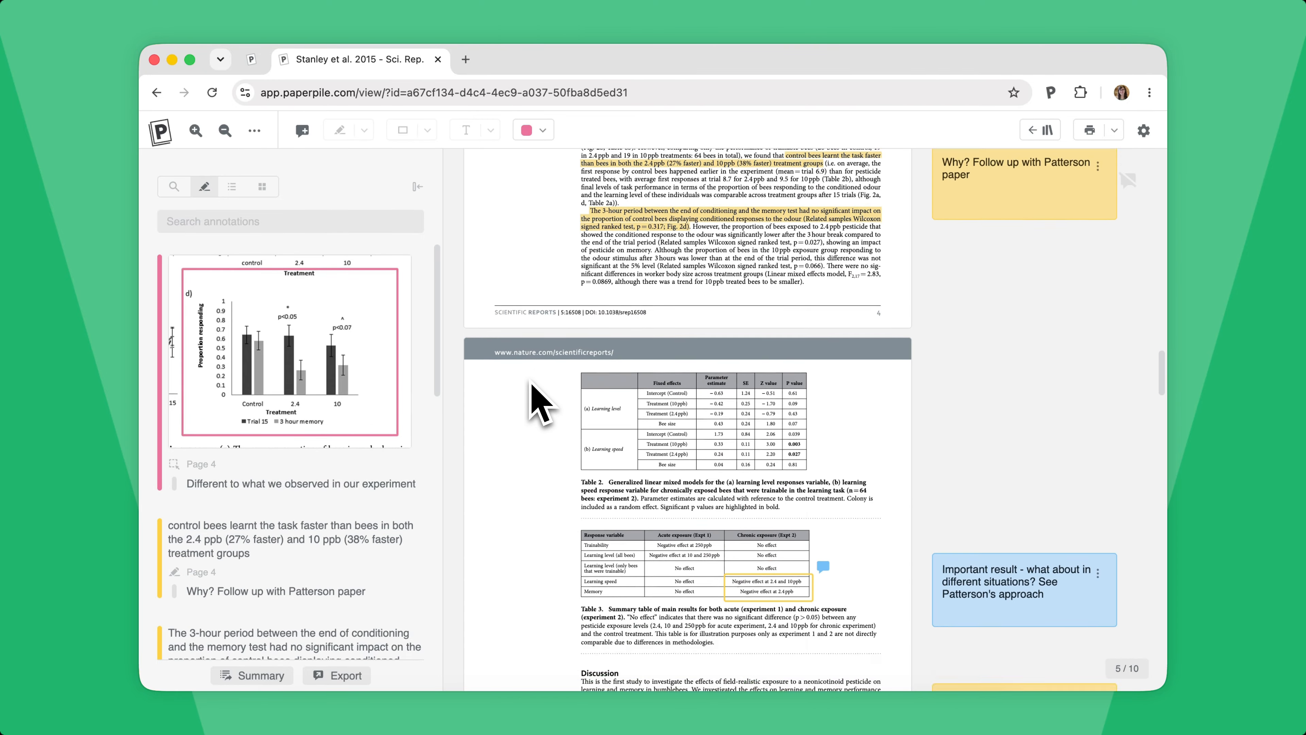
scroll(538, 404, down, 5)
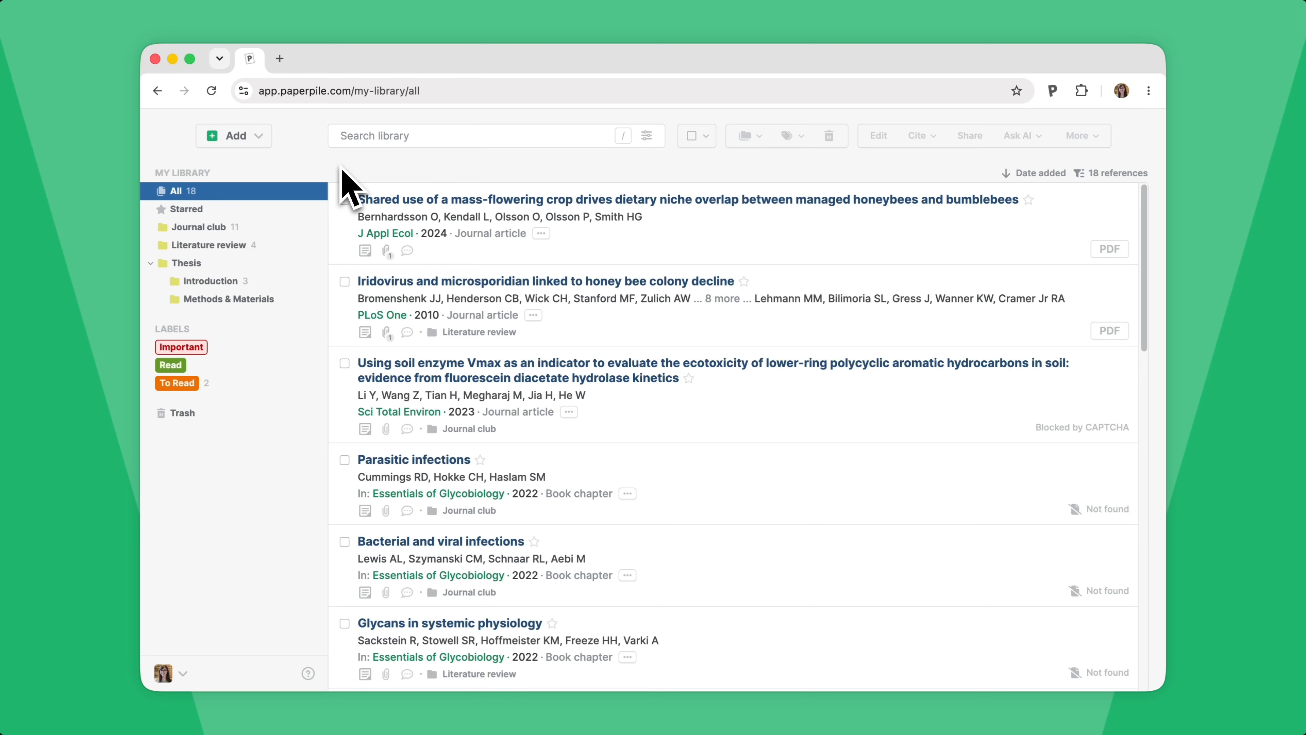
- Create a library folder named Dissertation with a subfolder named Chapter 1
click(288, 173)
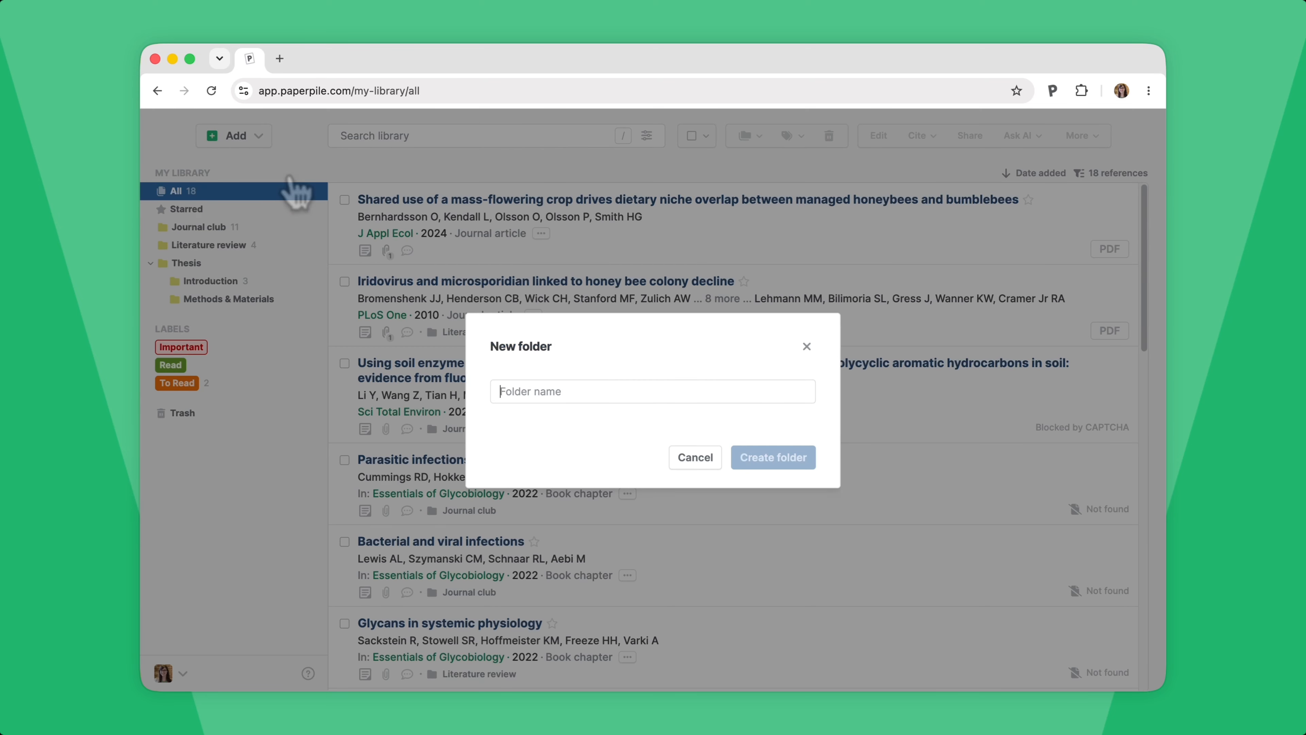
text(Dissertation)
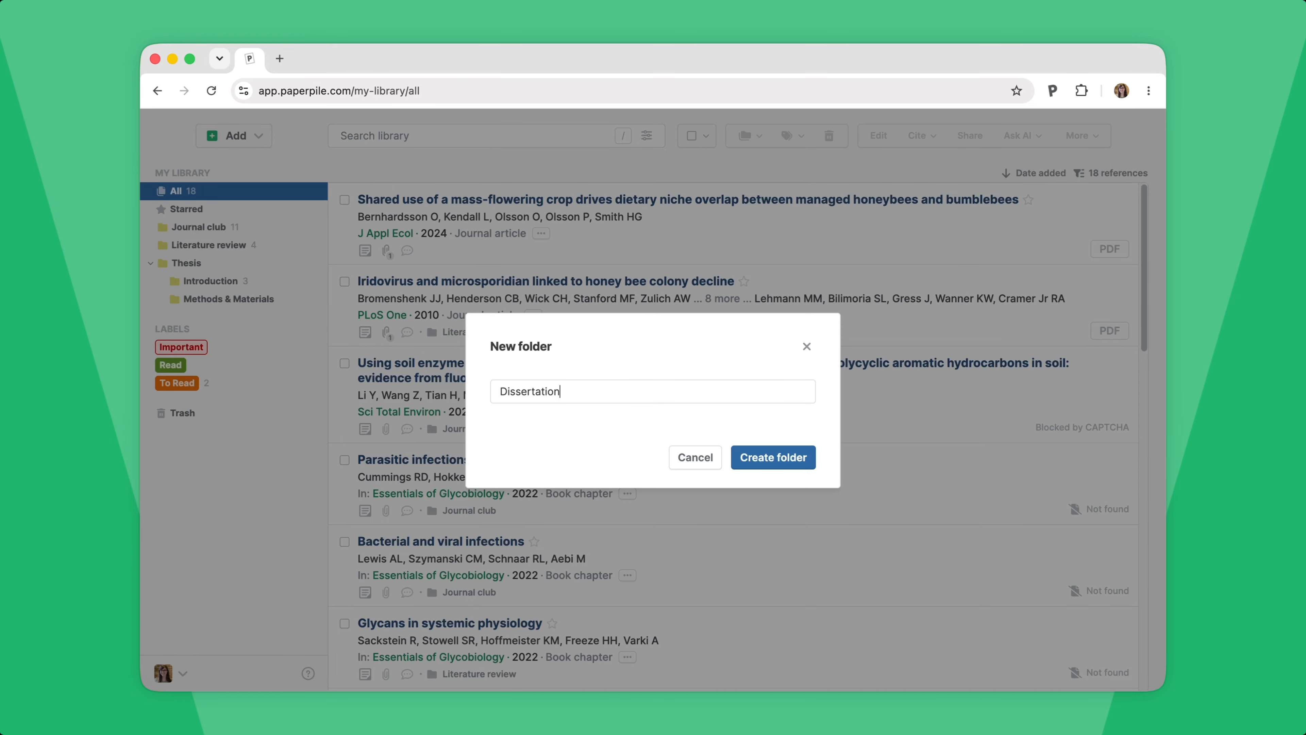
click(776, 461)
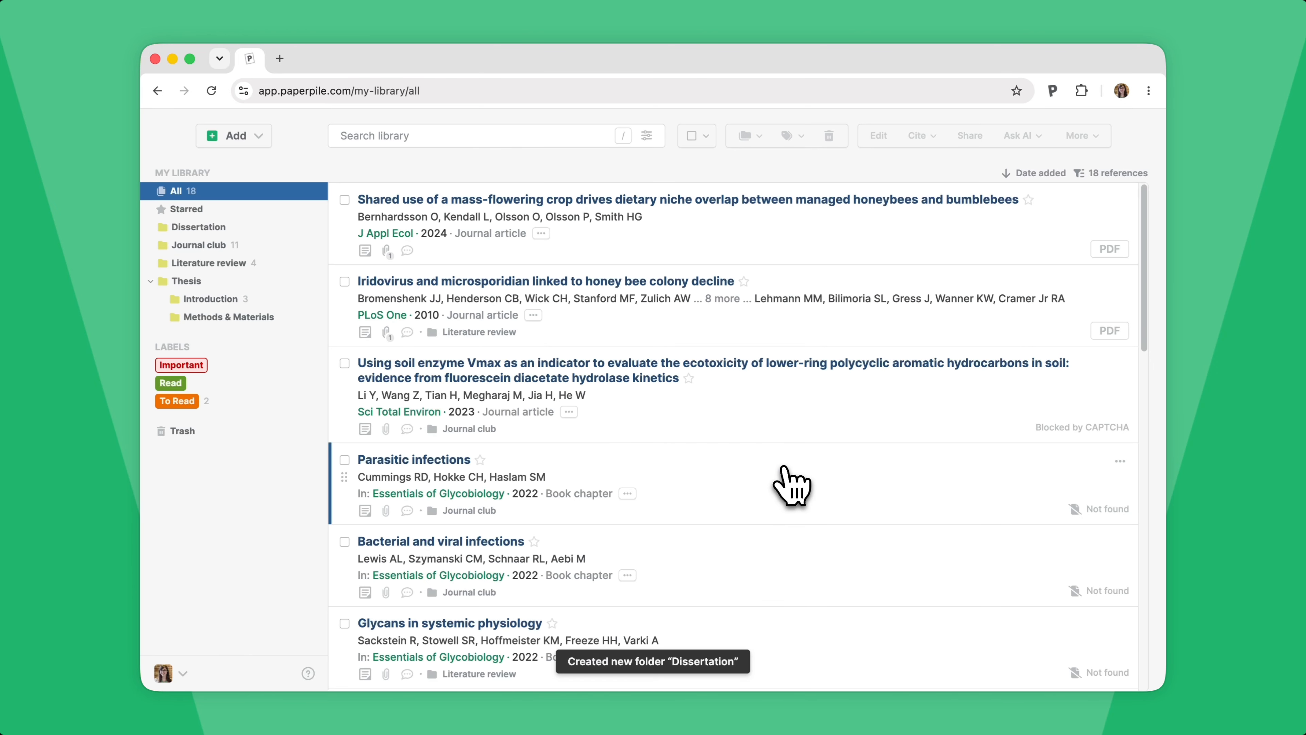
click(311, 227)
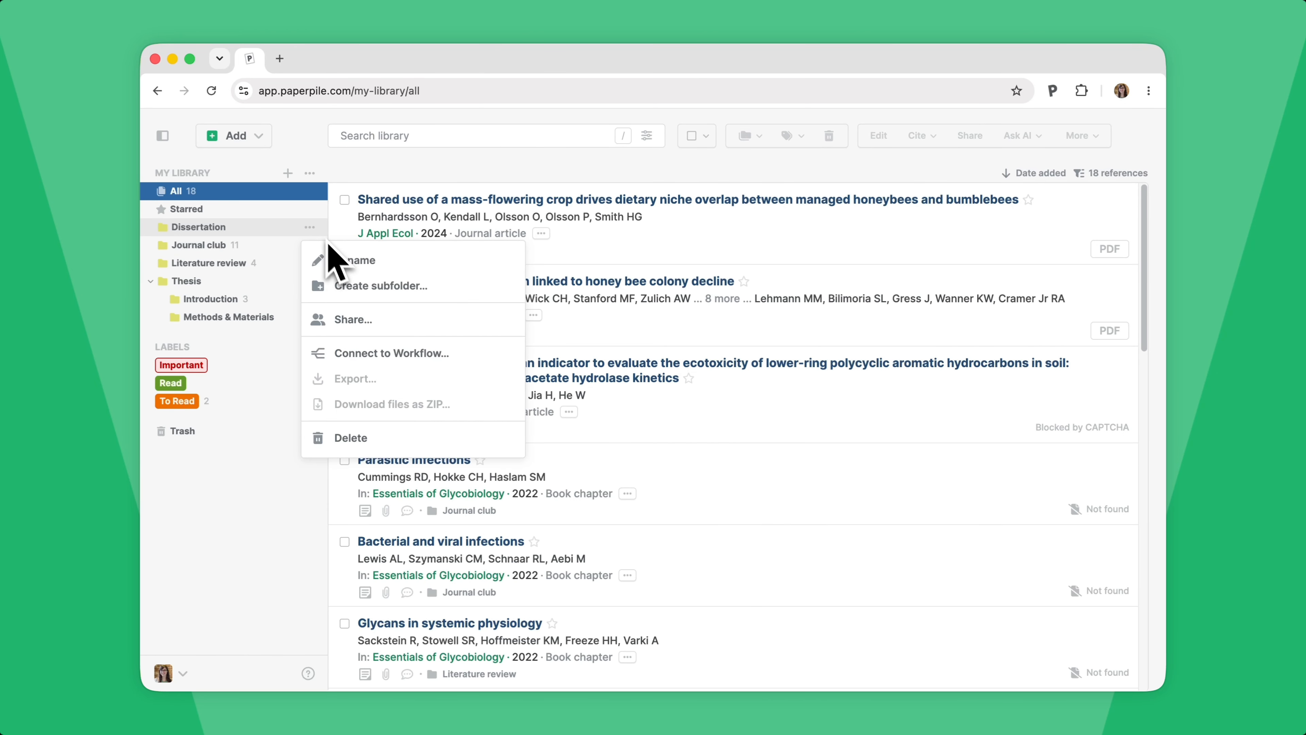
click(352, 286)
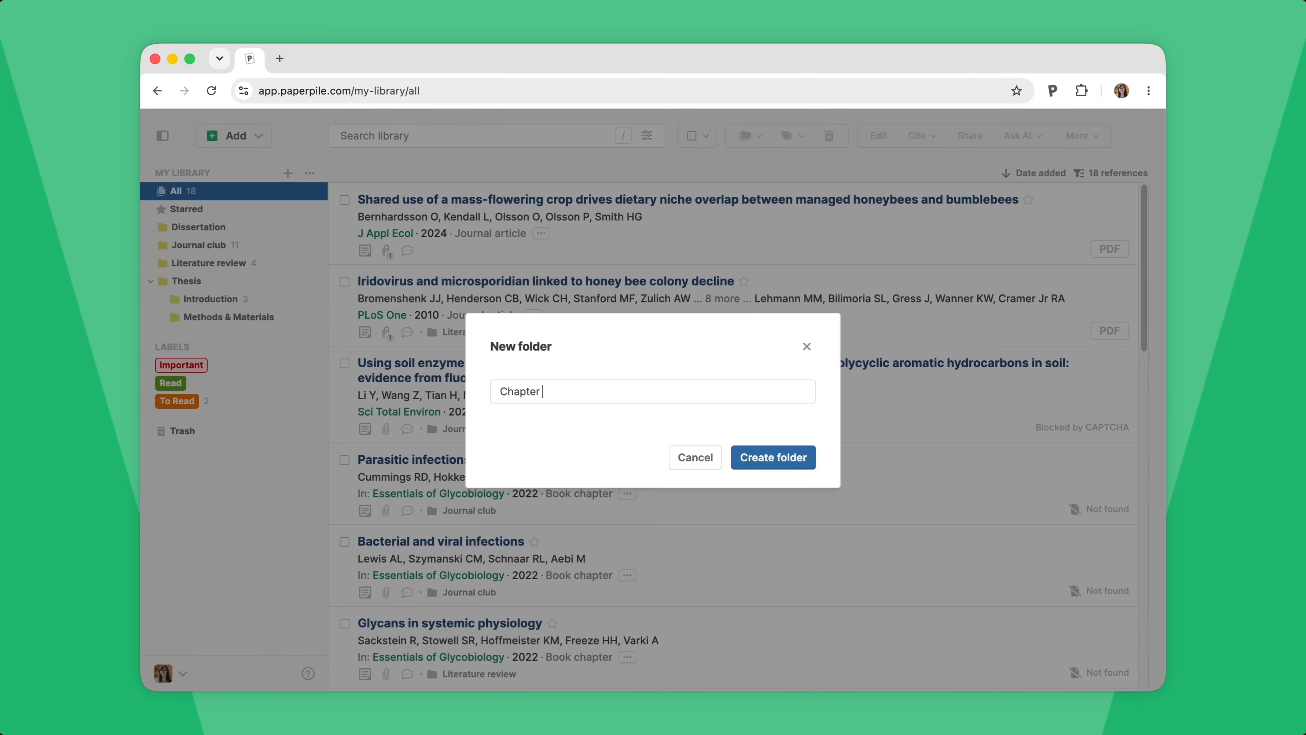
click(774, 458)
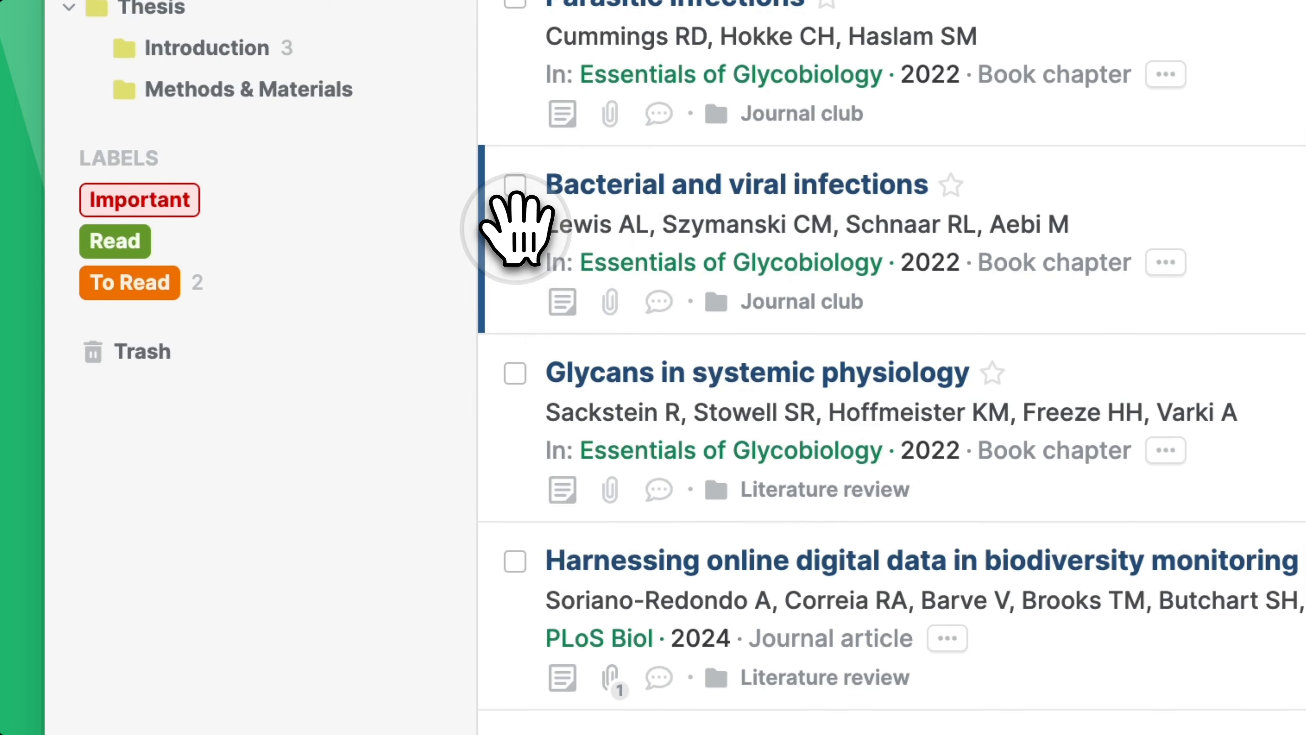
- Assign the Important label to the "Bacterial and viral infections" reference
drag(515, 225, 289, 207)
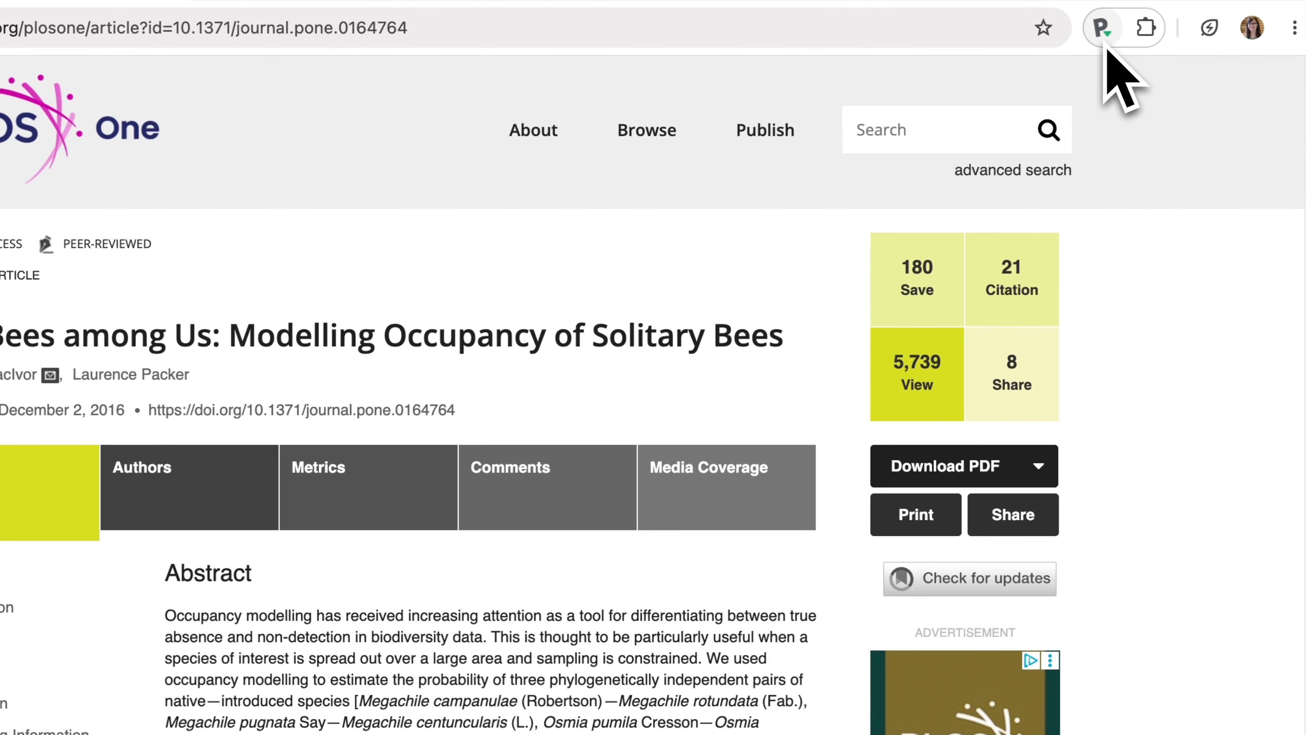
- Save the PLOS One article on modelling occupancy of solitary bees to Paperpile in the Chapter 1 folder
click(1101, 28)
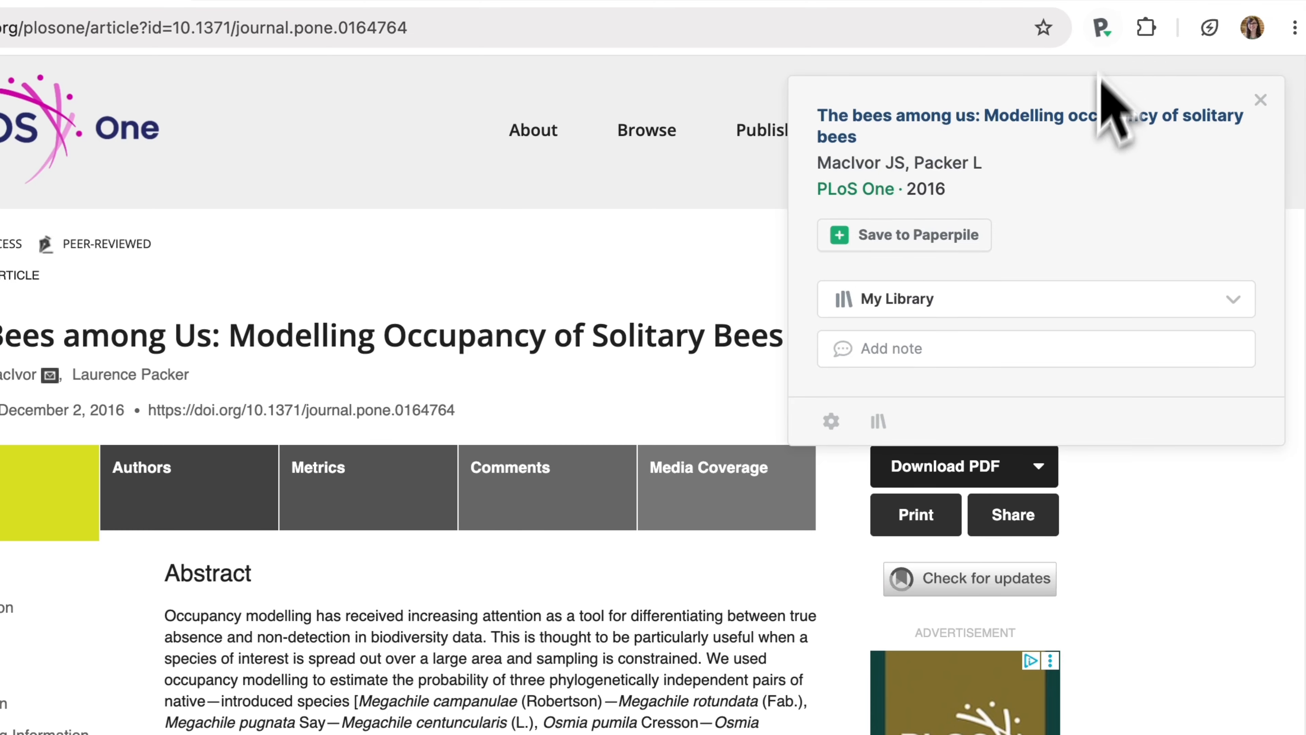
click(1047, 301)
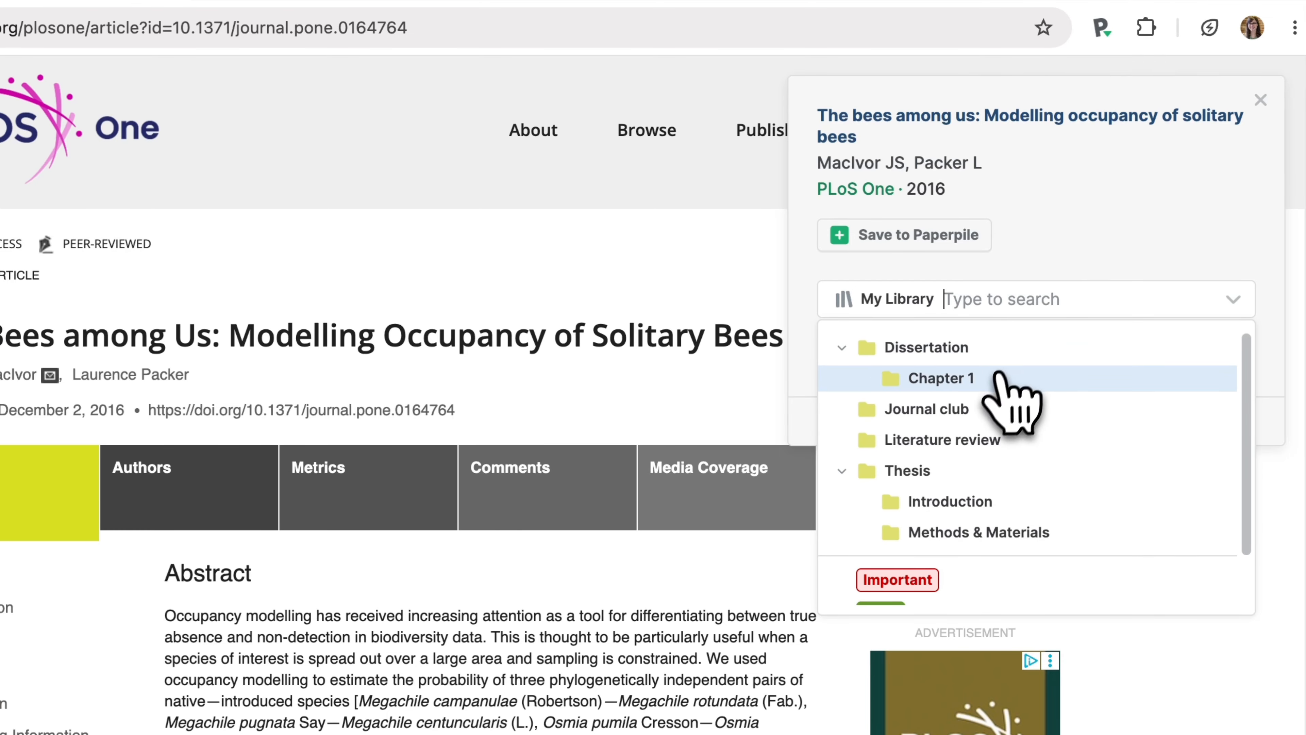
click(938, 378)
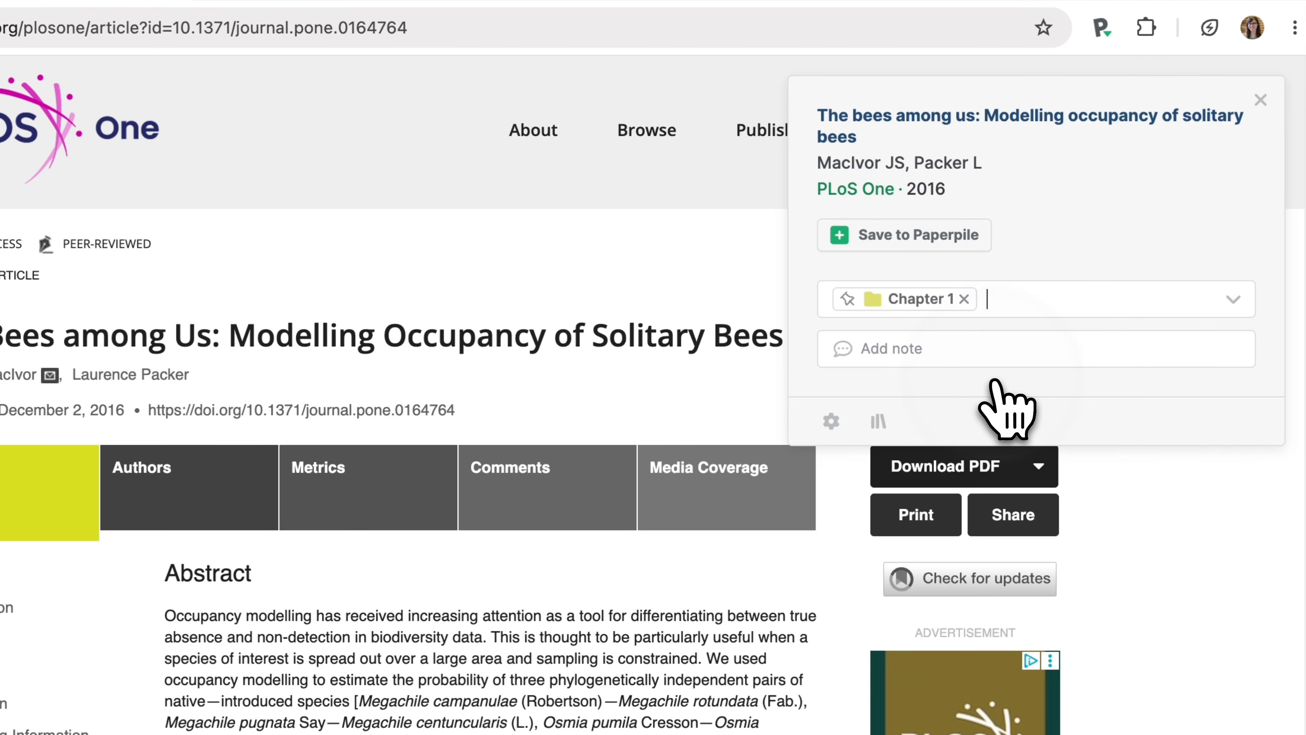
click(917, 240)
click(915, 241)
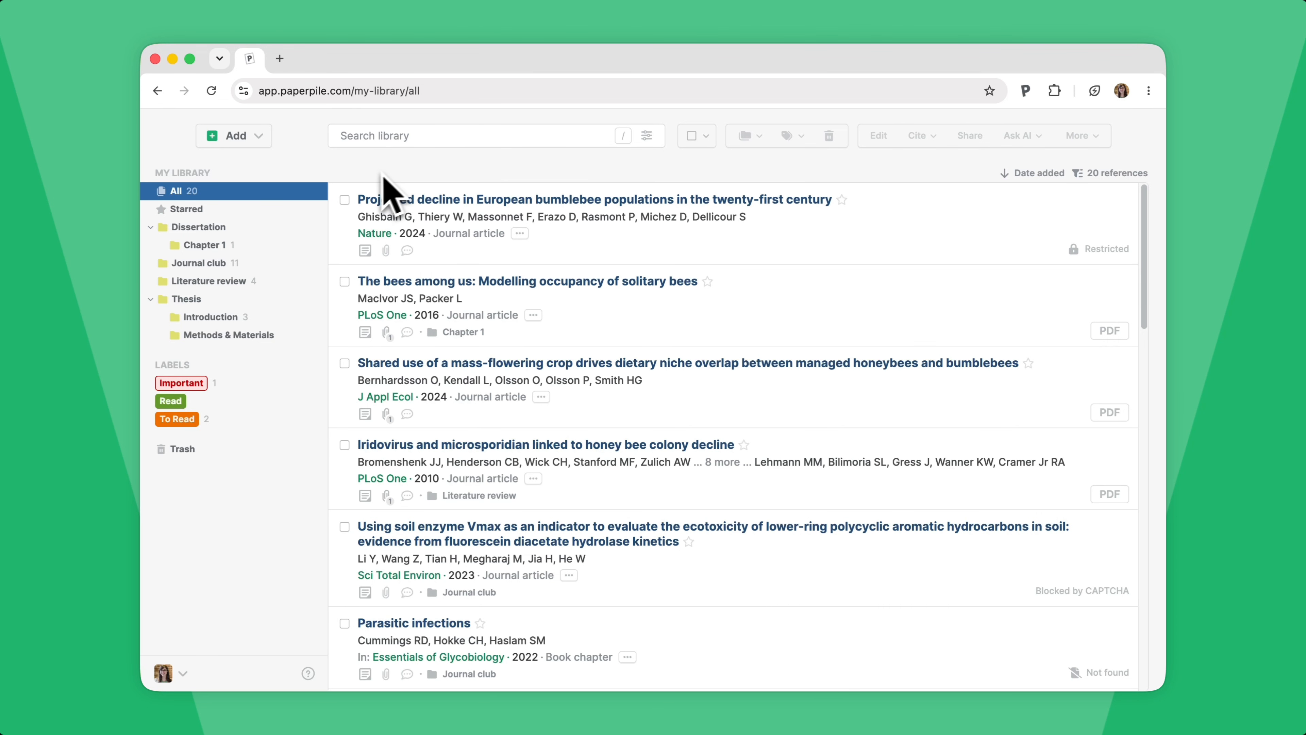
- Copy the citation for "Projected decline in European bumblebee populations in the twenty-first century" to the clipboard
click(344, 200)
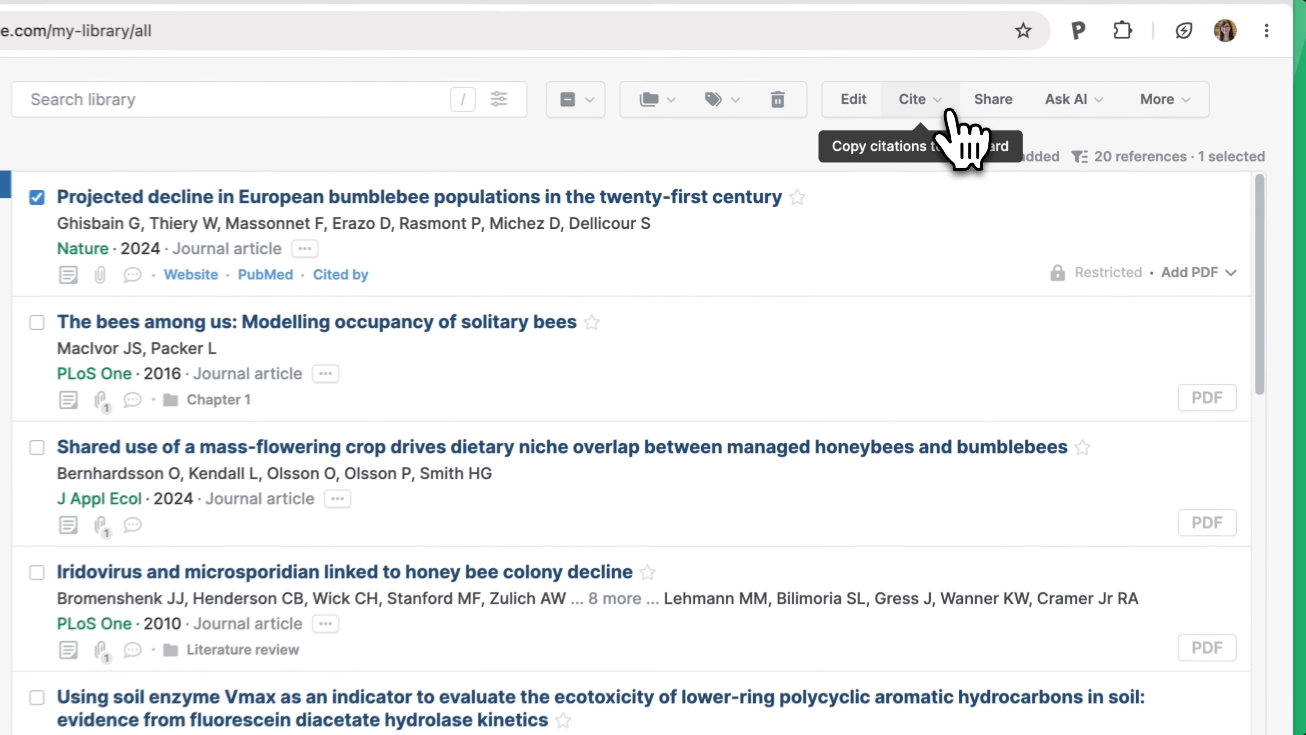
click(931, 138)
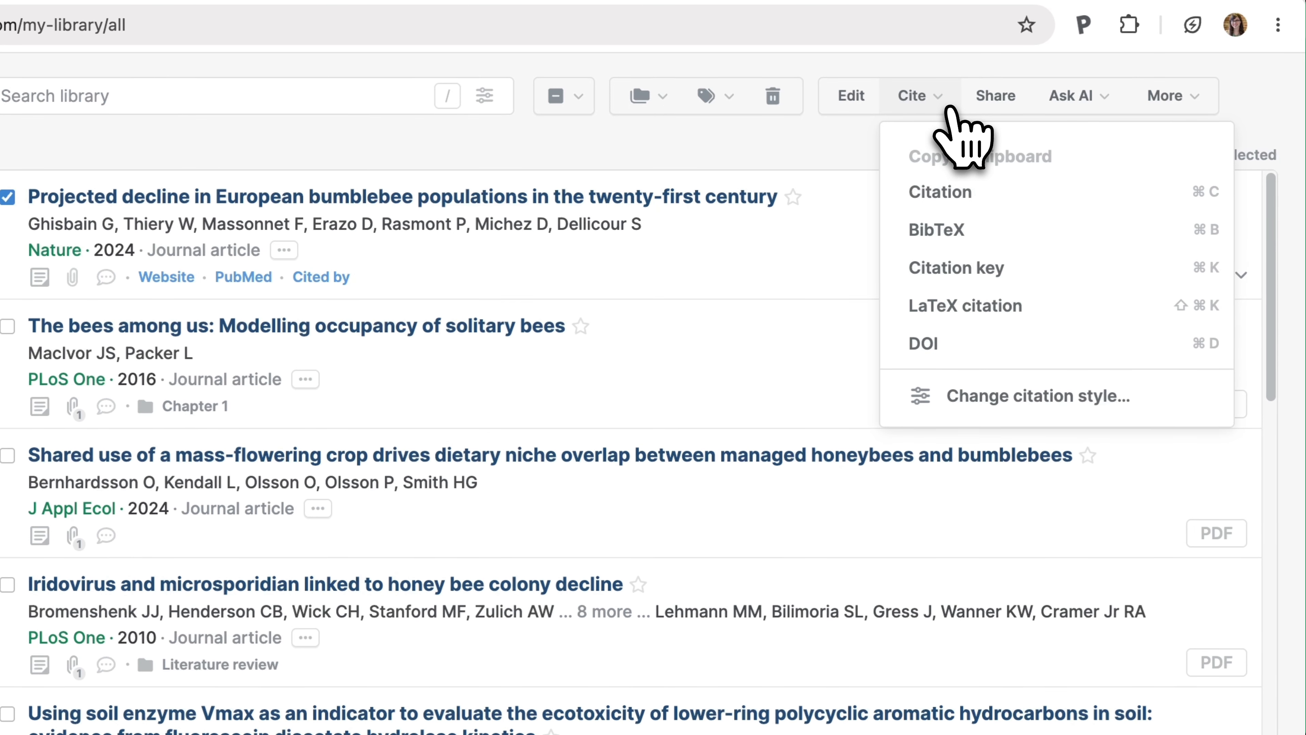
click(1005, 200)
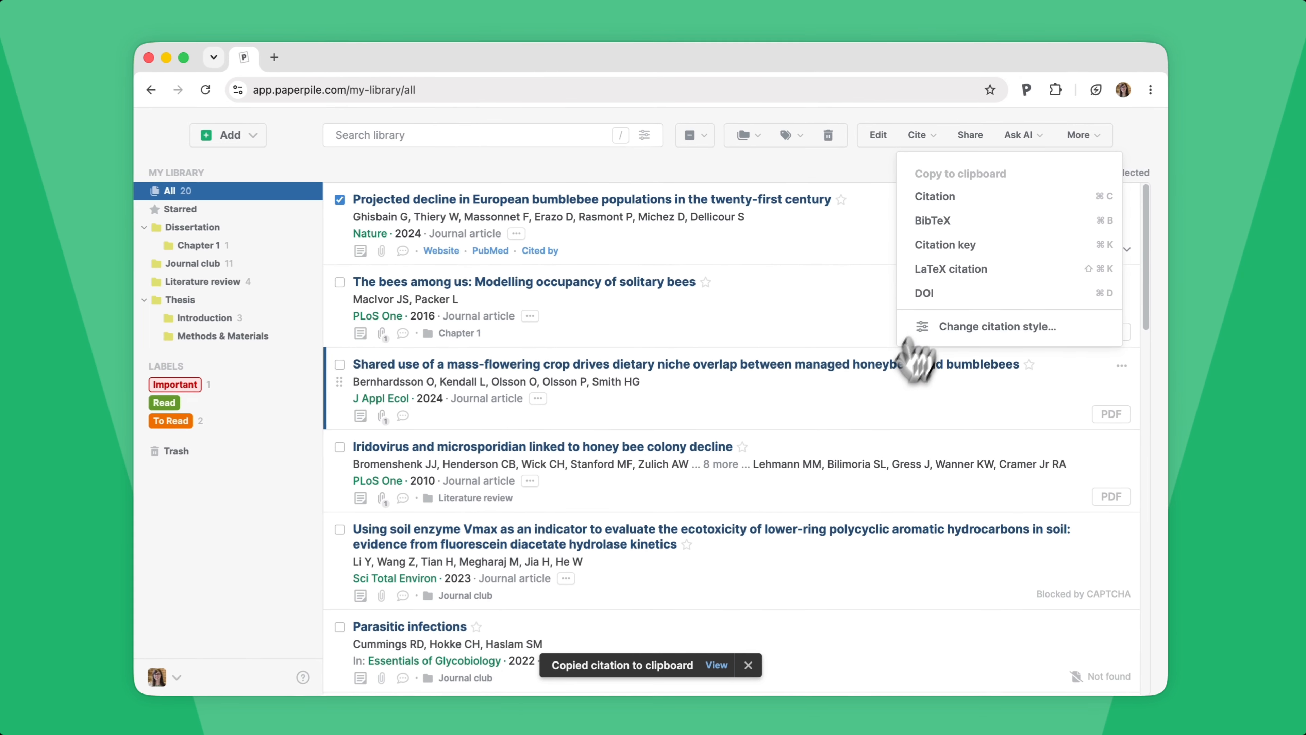
- View the copied citation and open the list of available citation styles
click(718, 662)
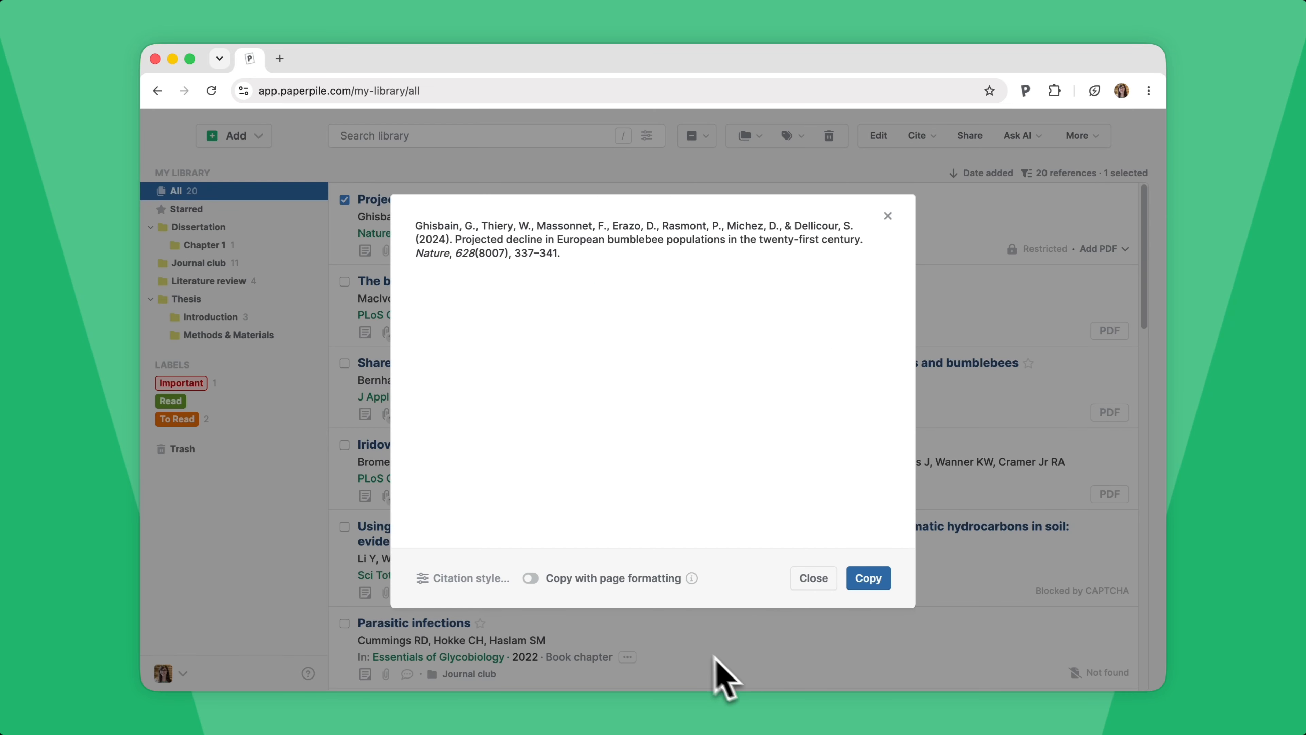
click(465, 578)
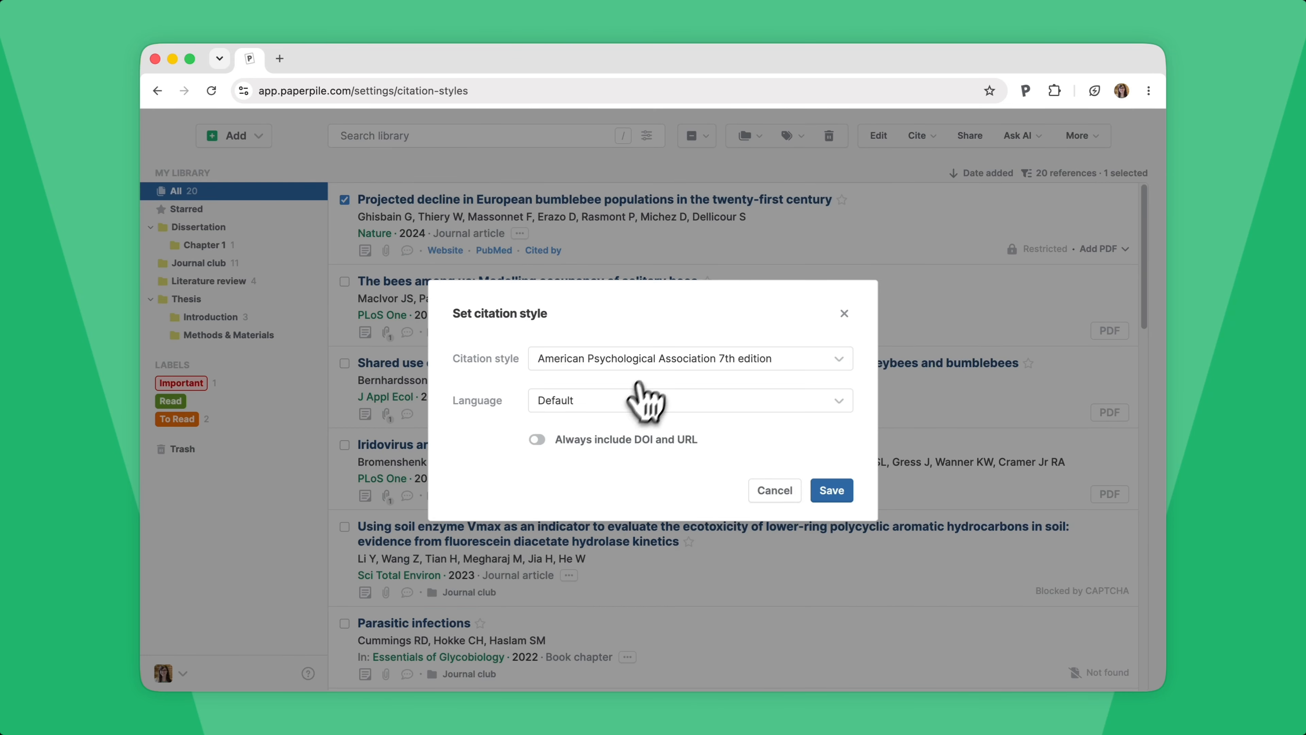
click(649, 361)
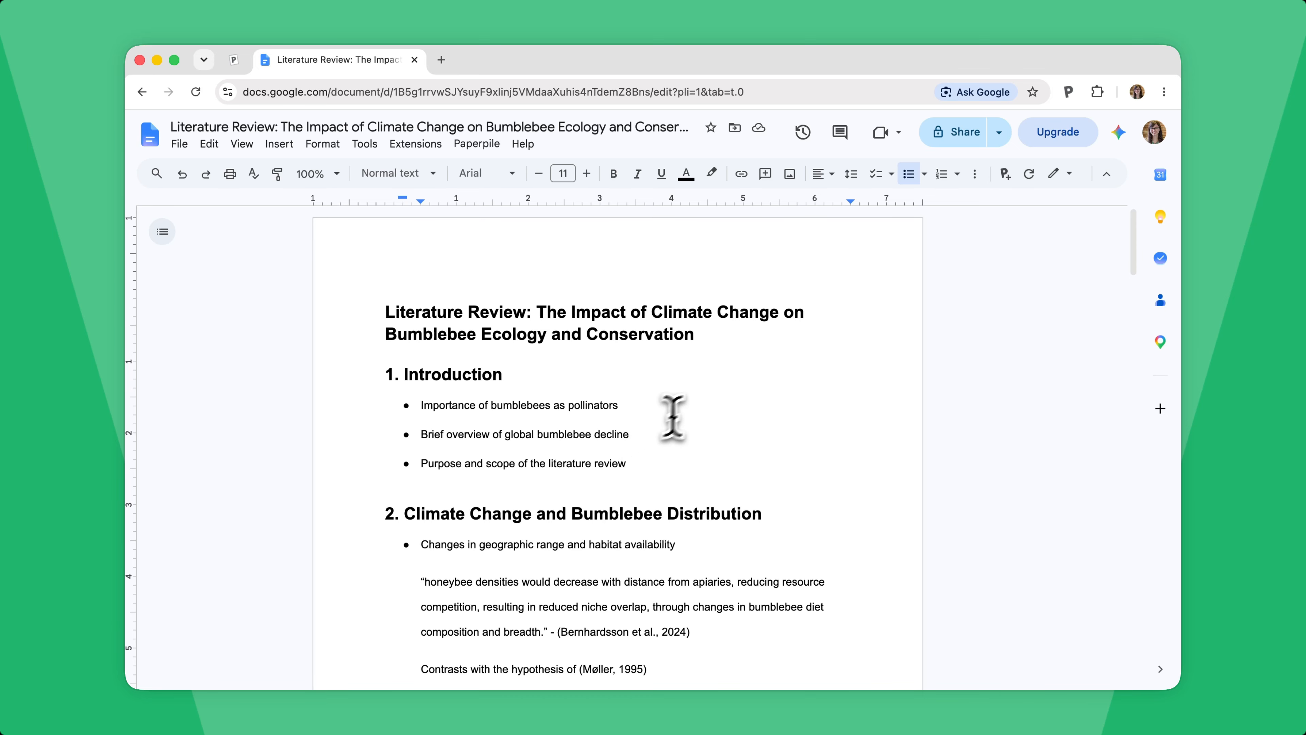
- In the Google Docs literature review, cite "Global effects of extreme temperatures on wild bumblebees" after "Brief overview of global bumblebee decline"
click(672, 419)
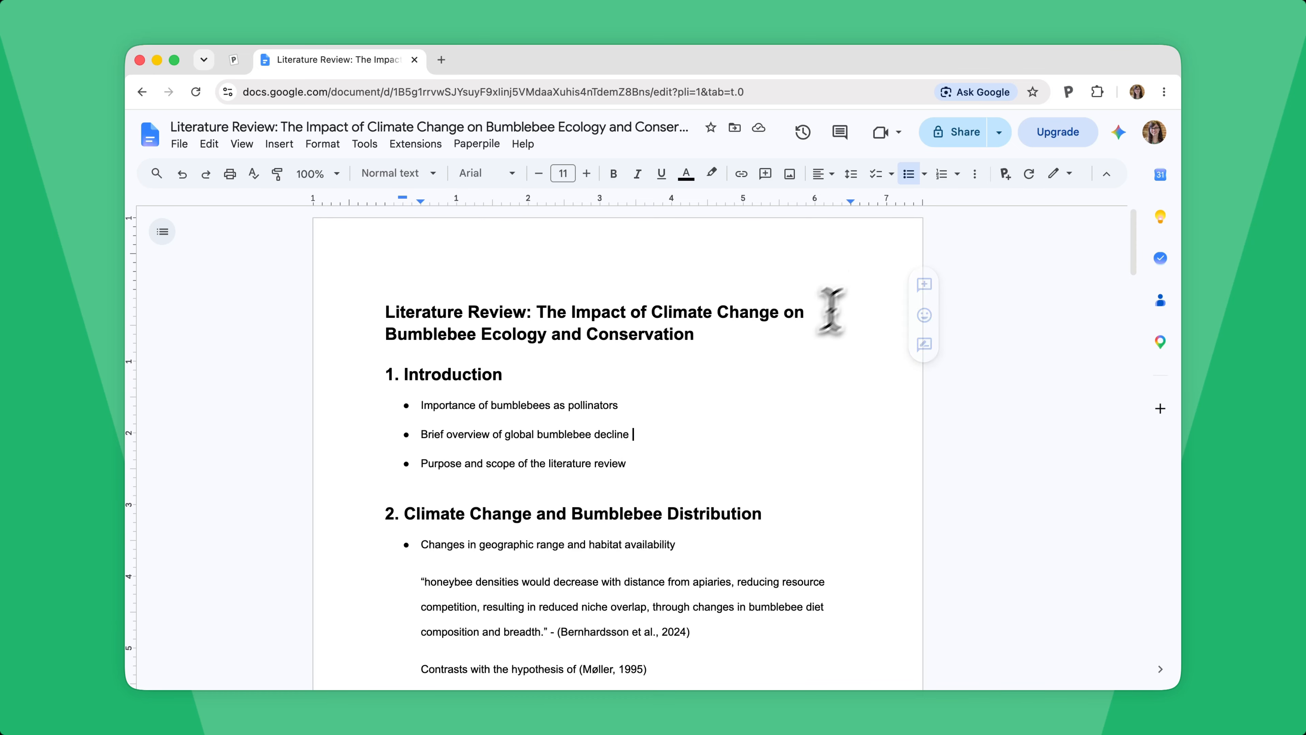
click(1005, 175)
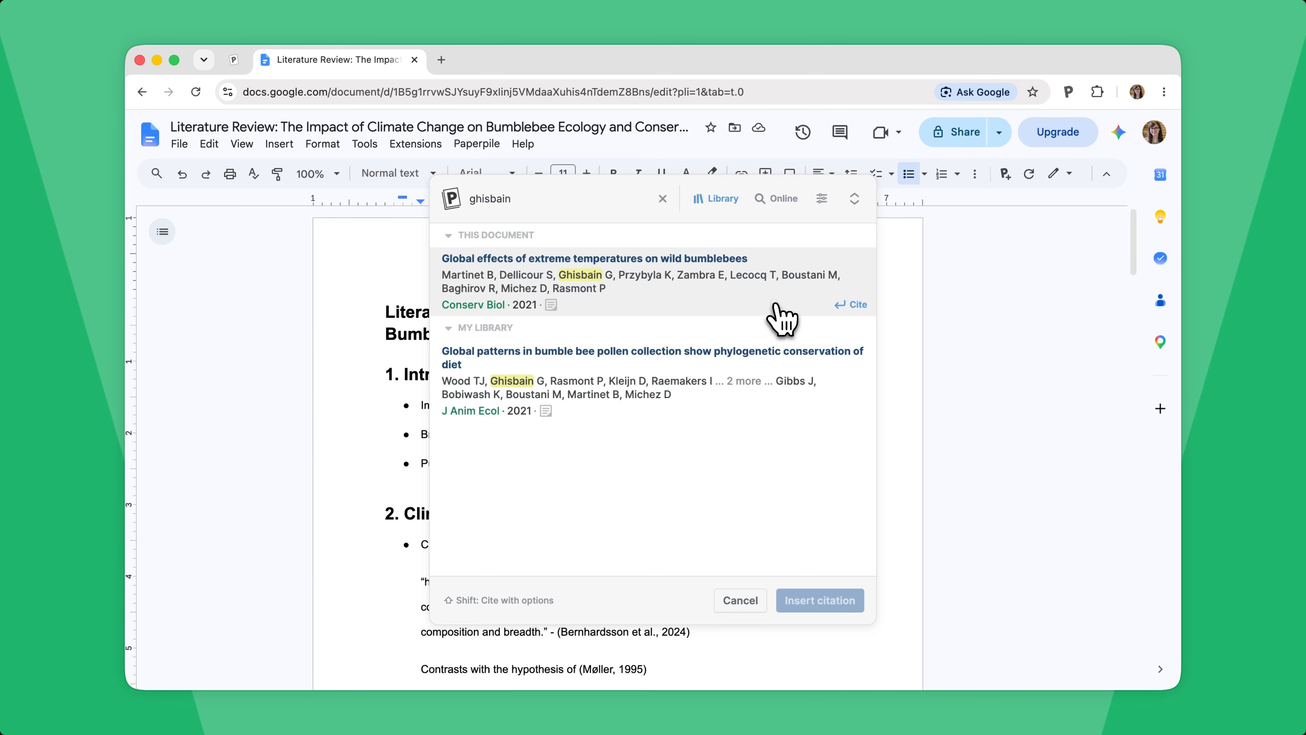
click(788, 303)
click(805, 290)
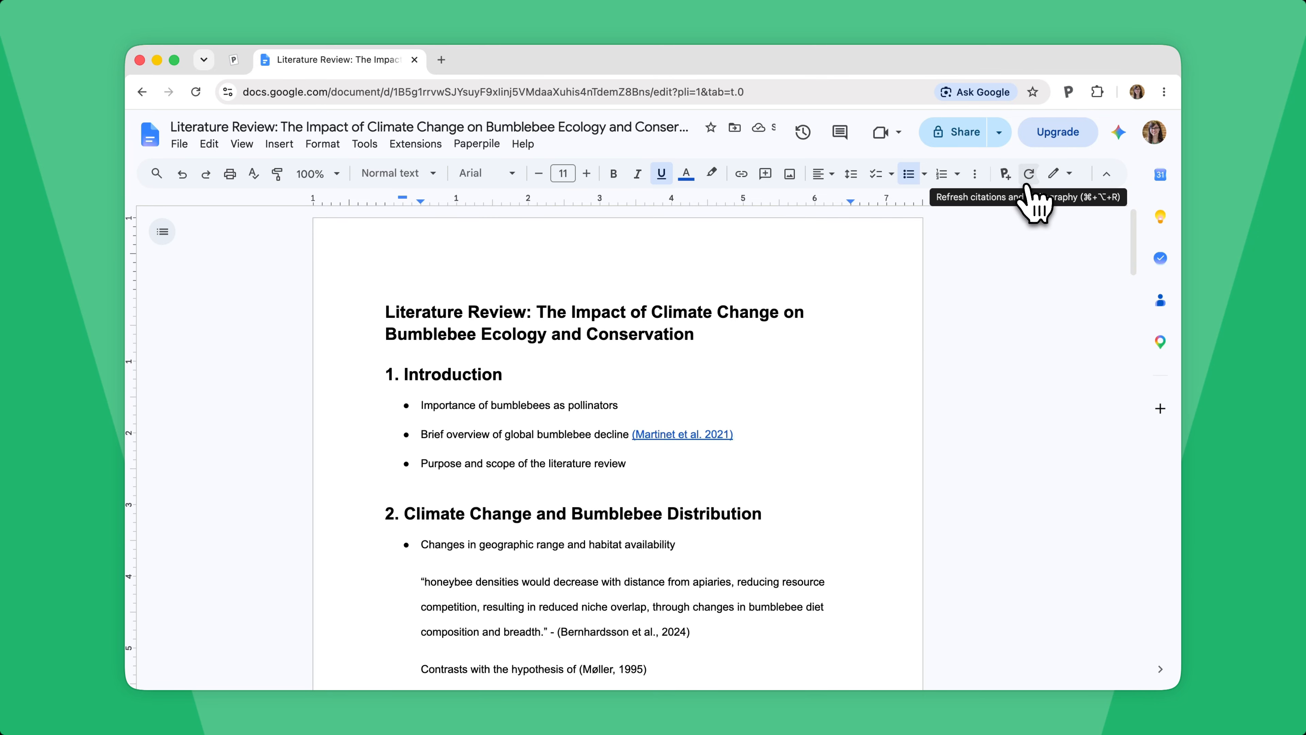
- Refresh the document's citations and bibliography, and review the References section at the end
click(1026, 184)
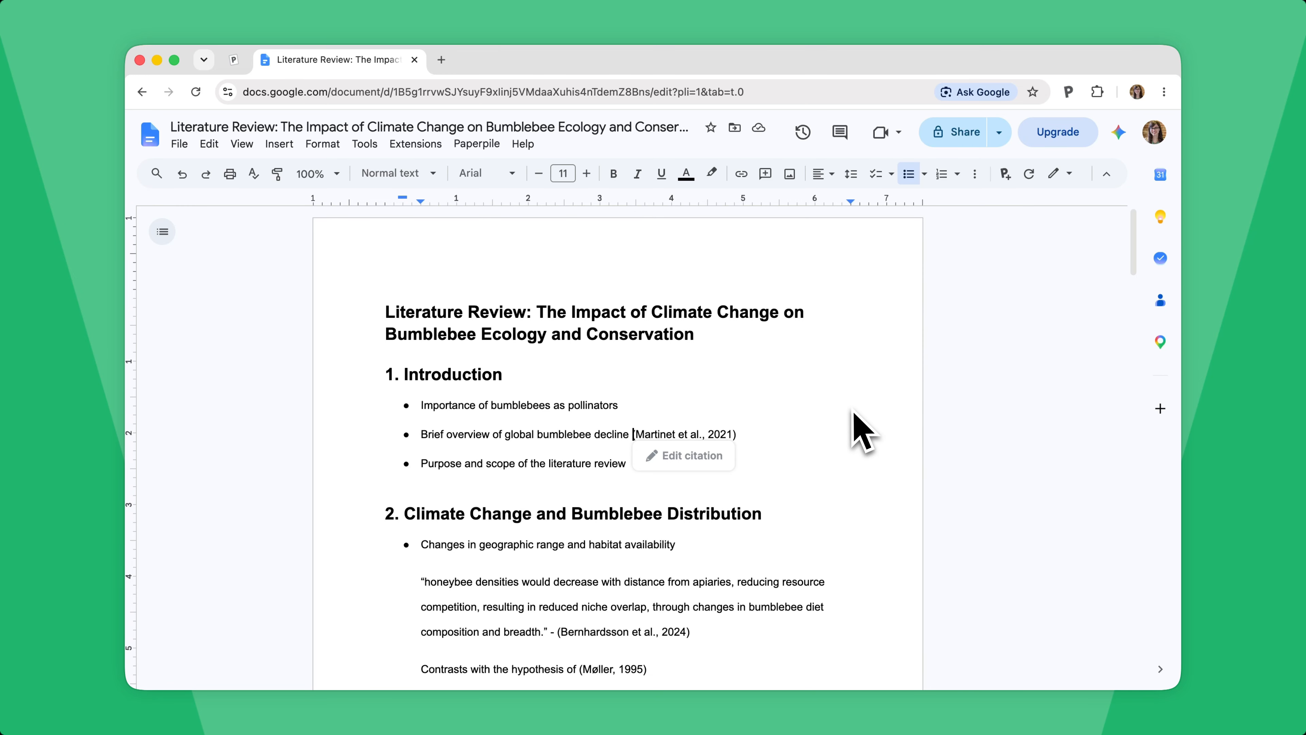
scroll(853, 414, down, 20)
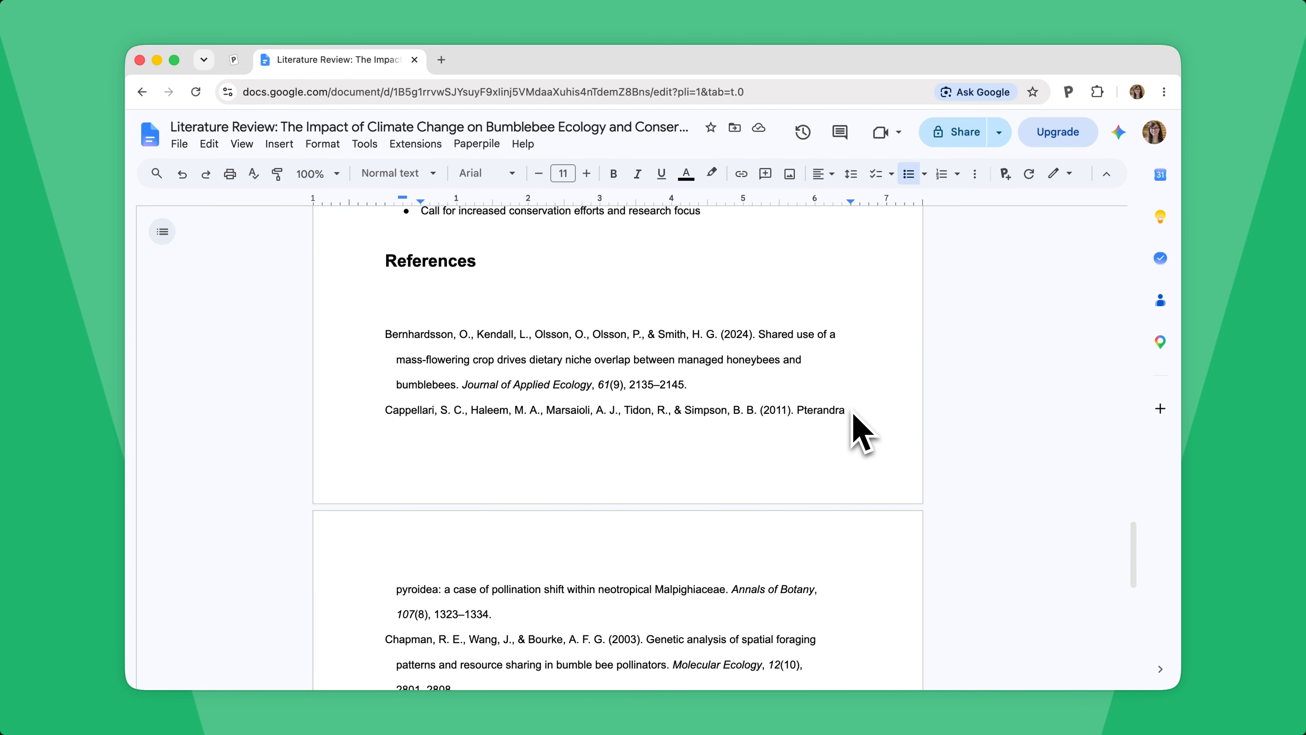
scroll(852, 411, down, 10)
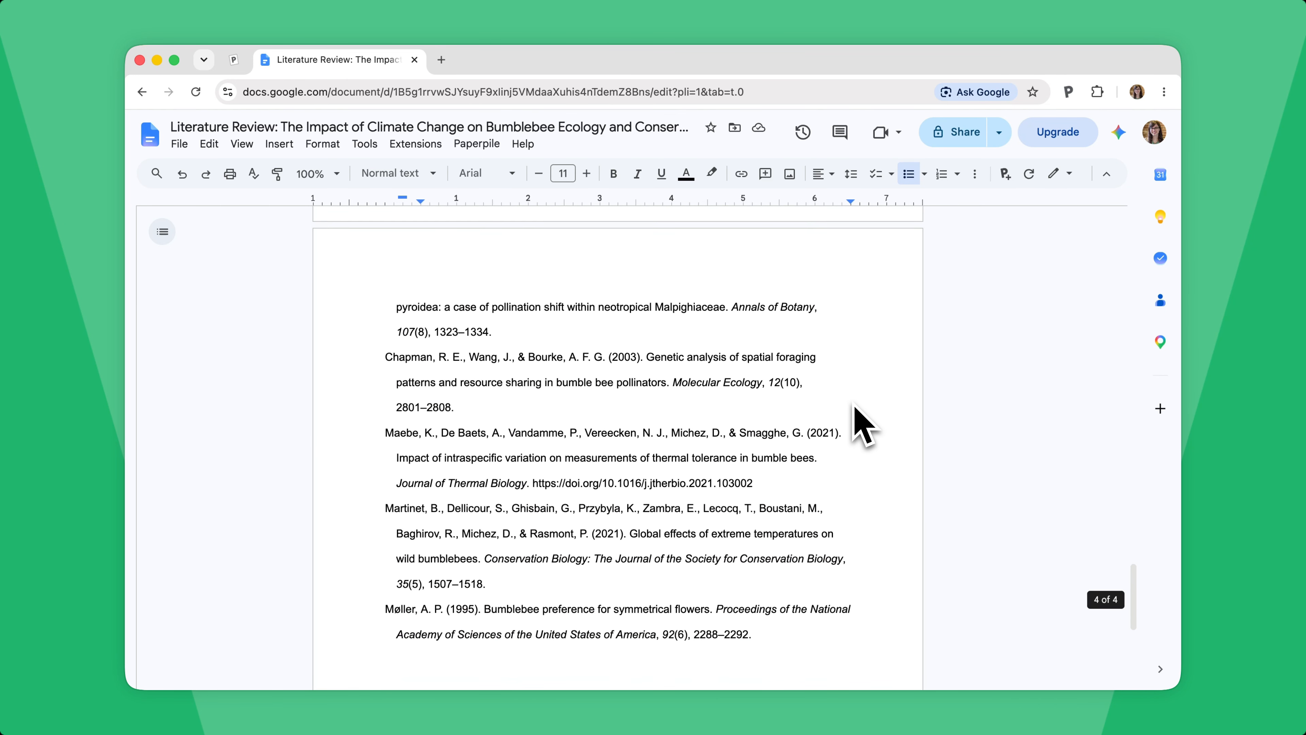
scroll(854, 409, down, 4)
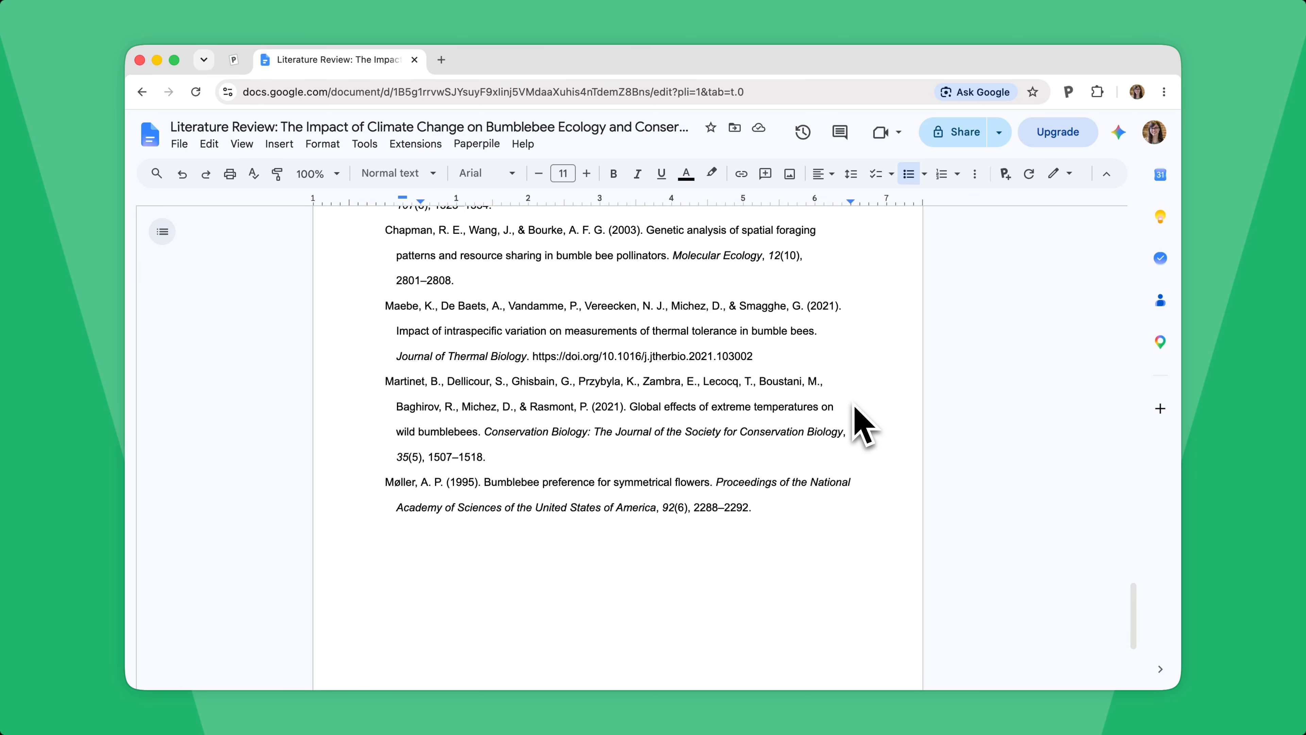